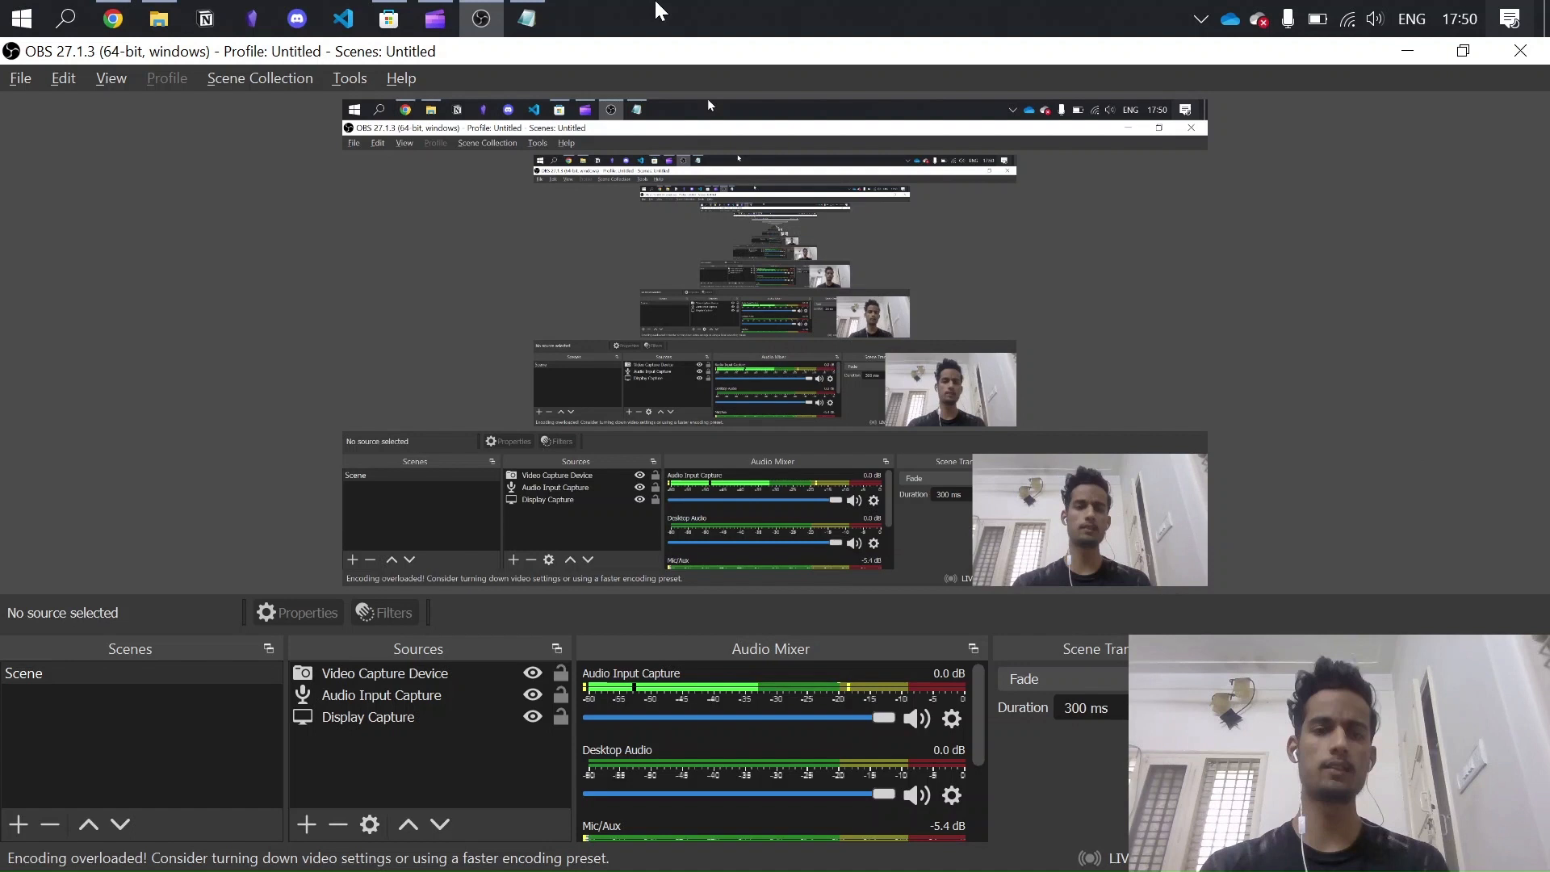
# Step: Switch to Notepad and write the example strings 1111000 and 001 on separate lines below the problem statement
pyautogui.click(531, 18)
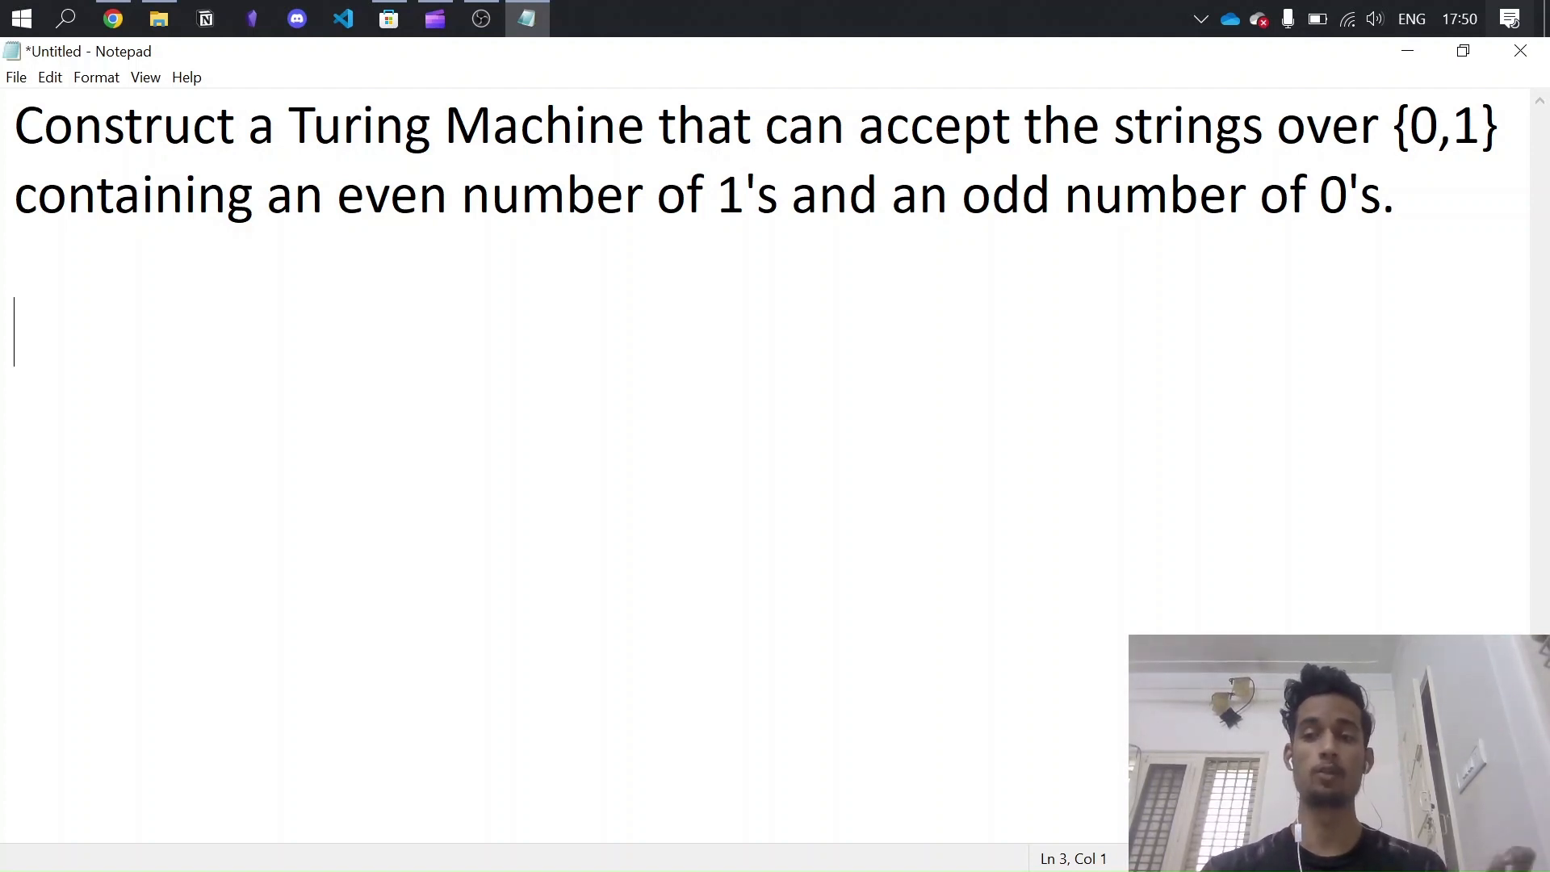
pyautogui.moveTo(1406, 195); pyautogui.dragTo(337, 195)
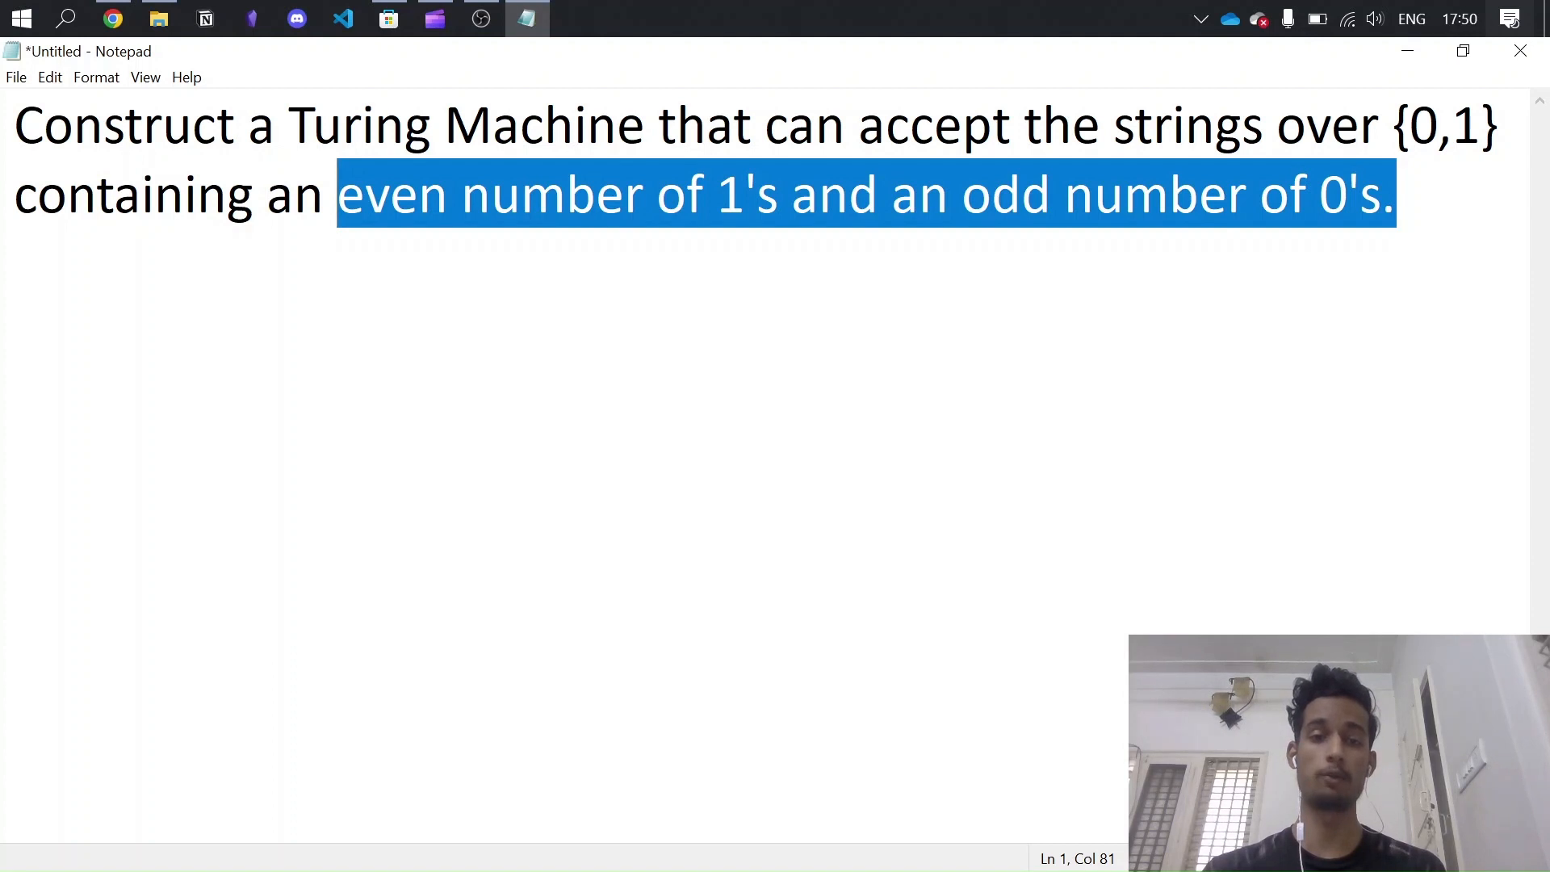
pyautogui.click(15, 332)
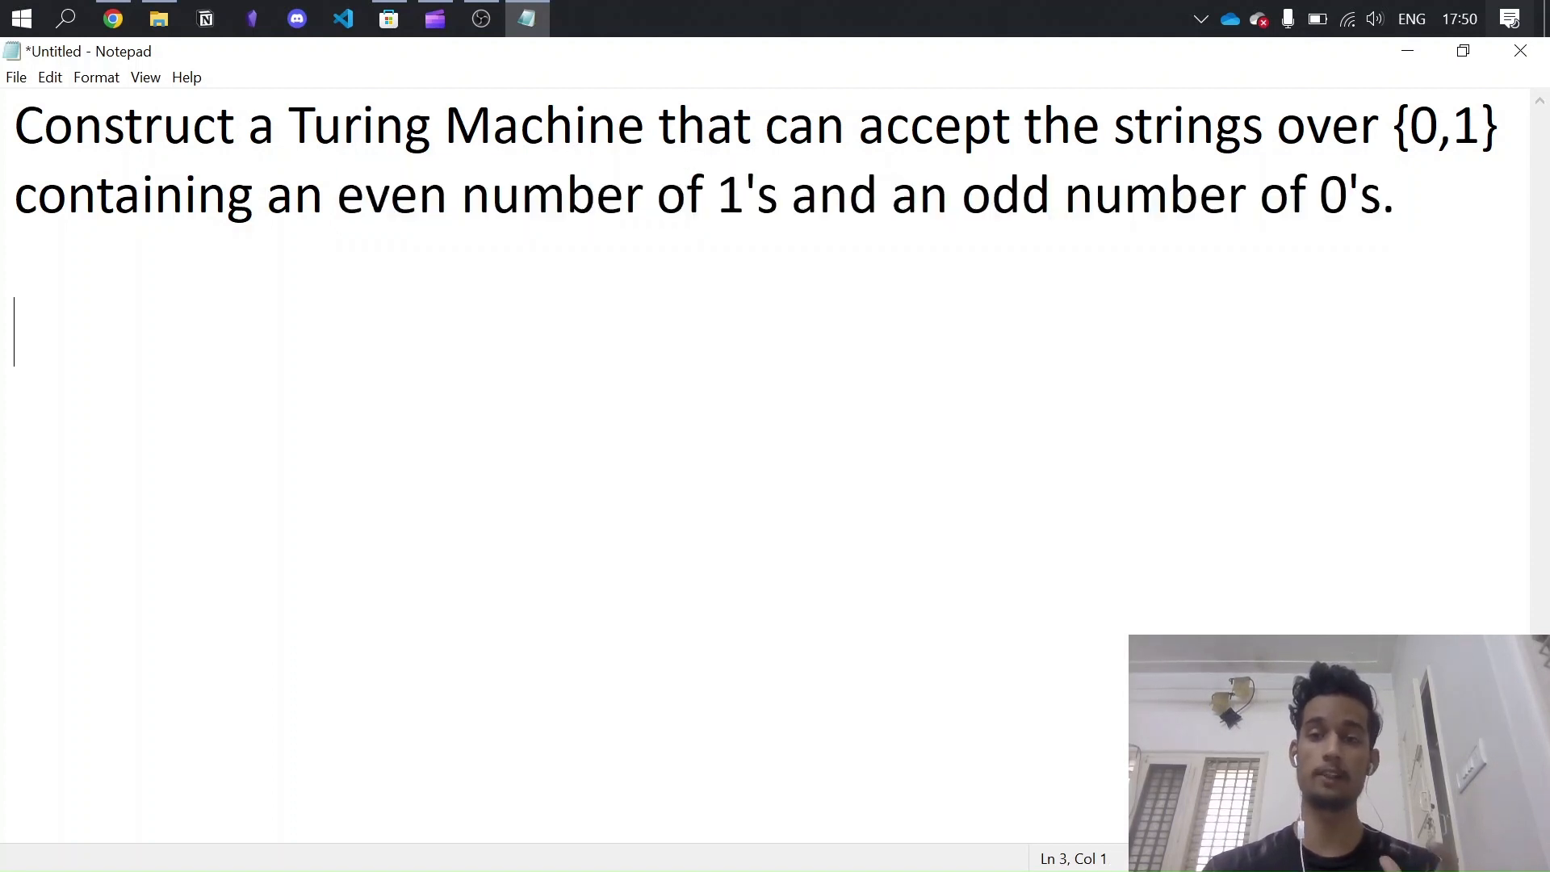
pyautogui.write('1')
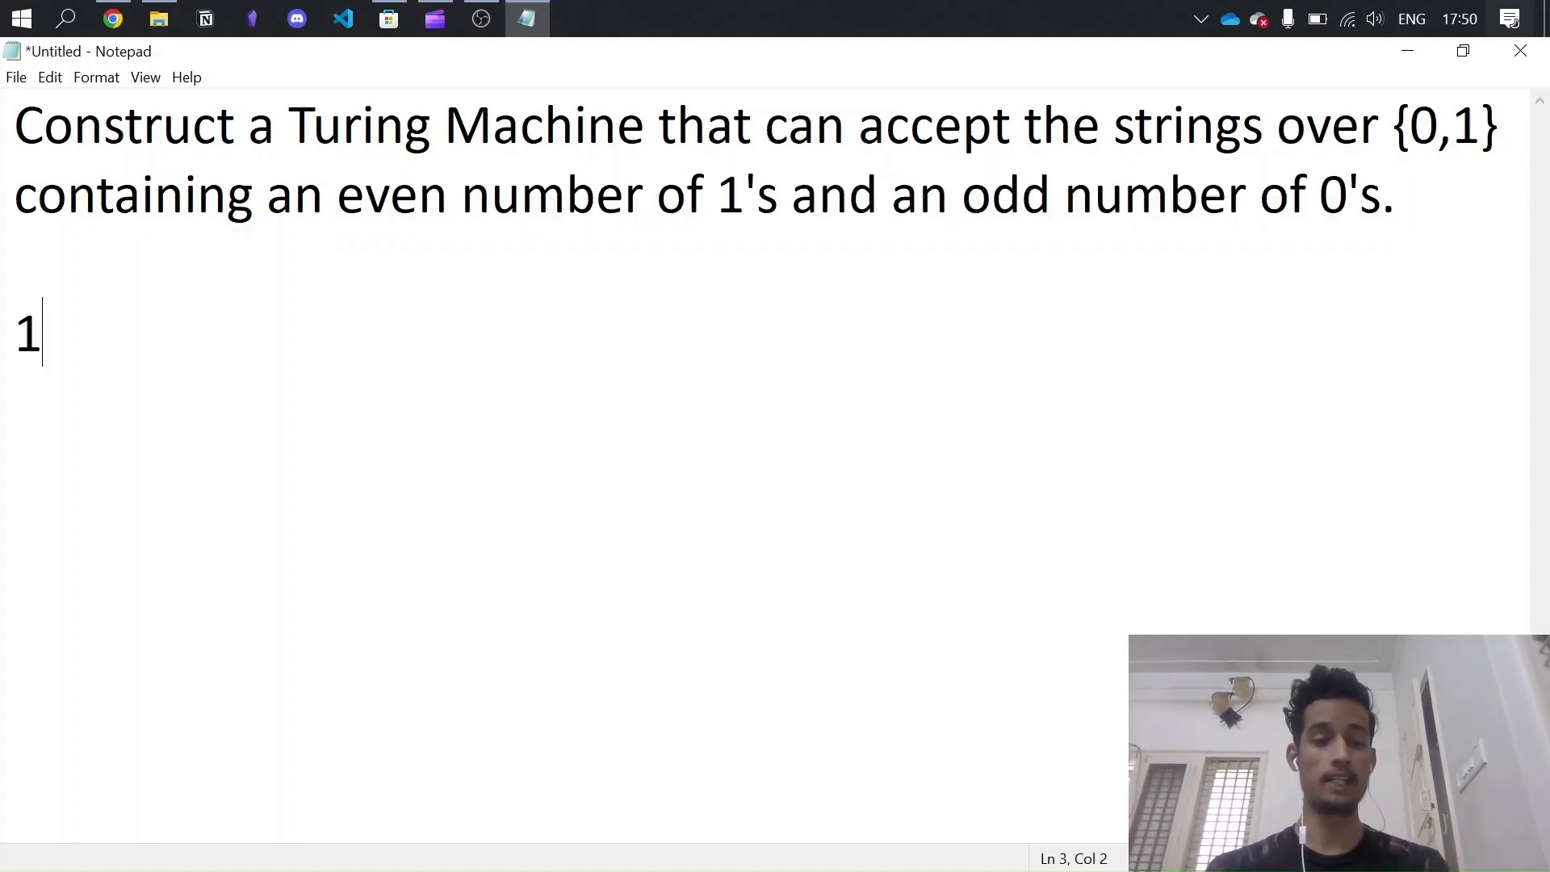
pyautogui.write('111000')
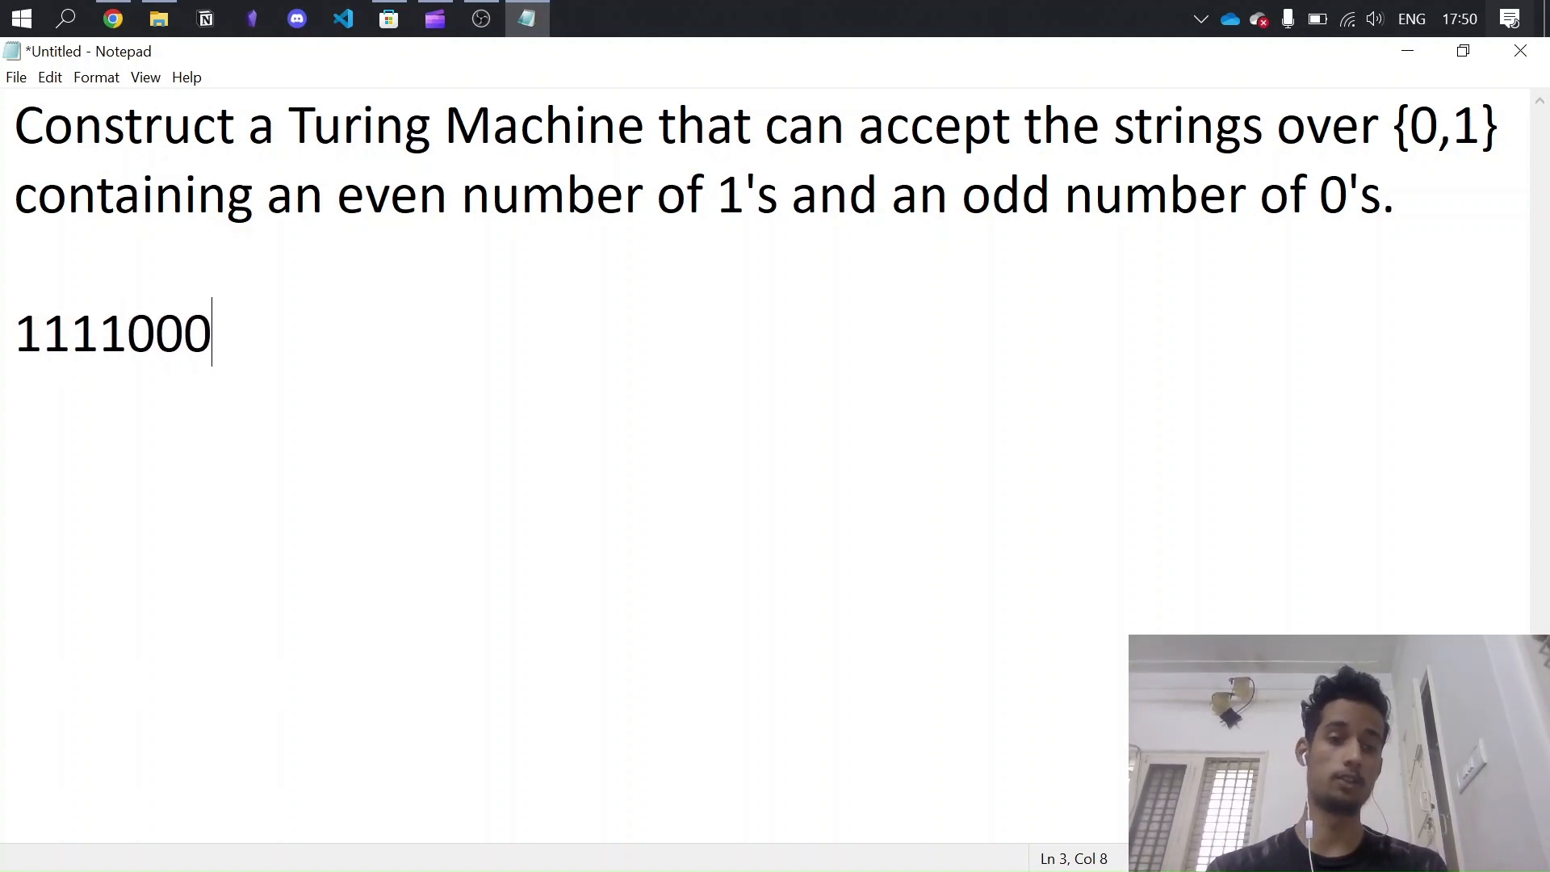
pyautogui.press('Return')
pyautogui.press('Return')
pyautogui.write('001')
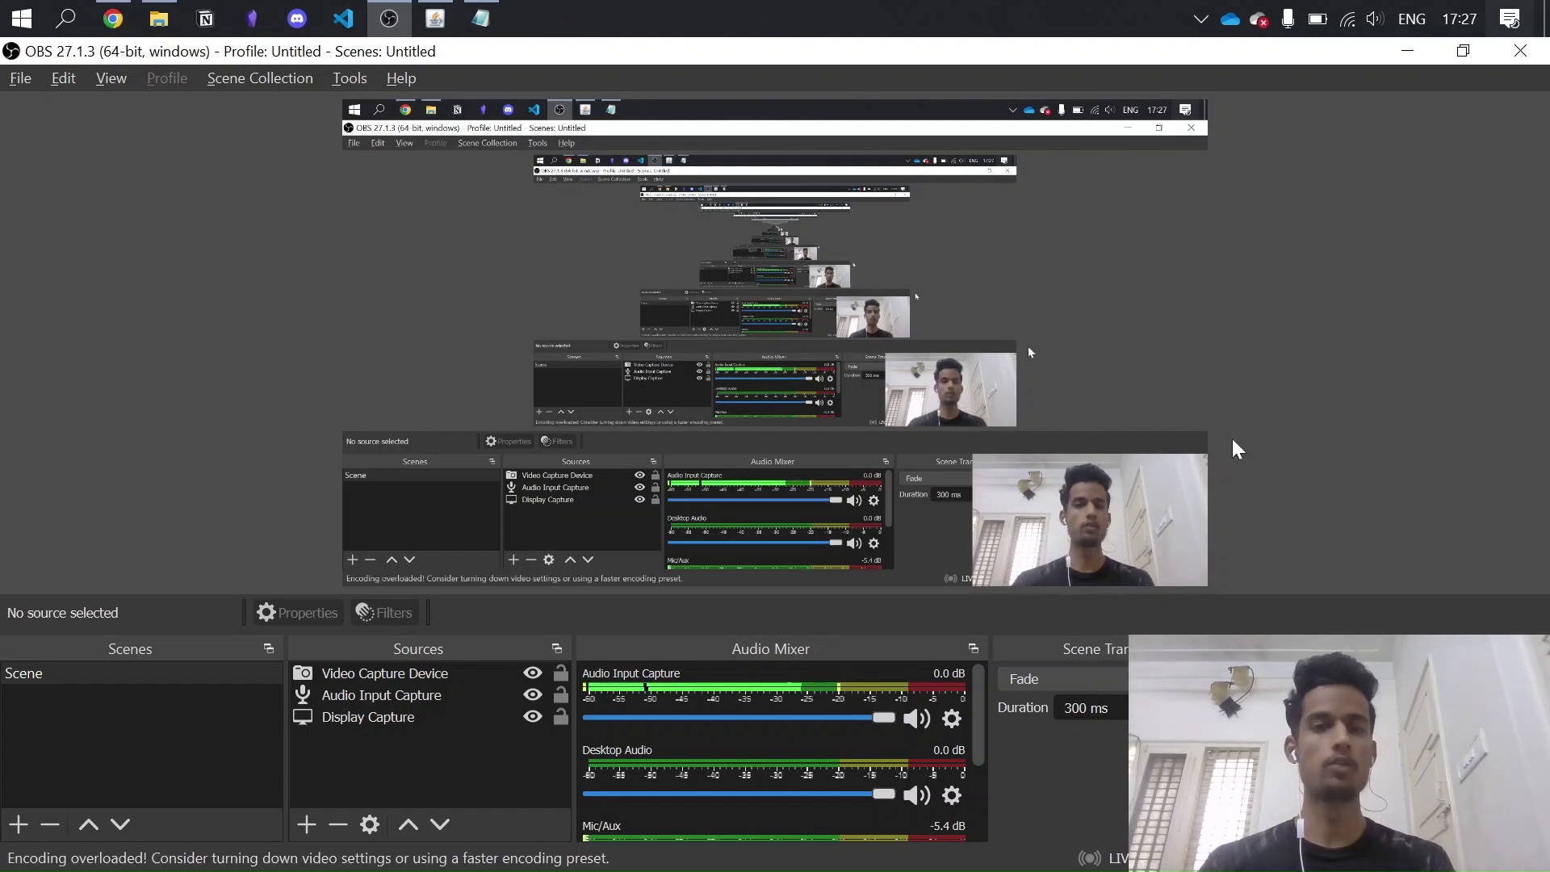
# Step: Switch to JFLAP, create a new single-tape Turing Machine and maximize its editor window
pyautogui.click(1425, 55)
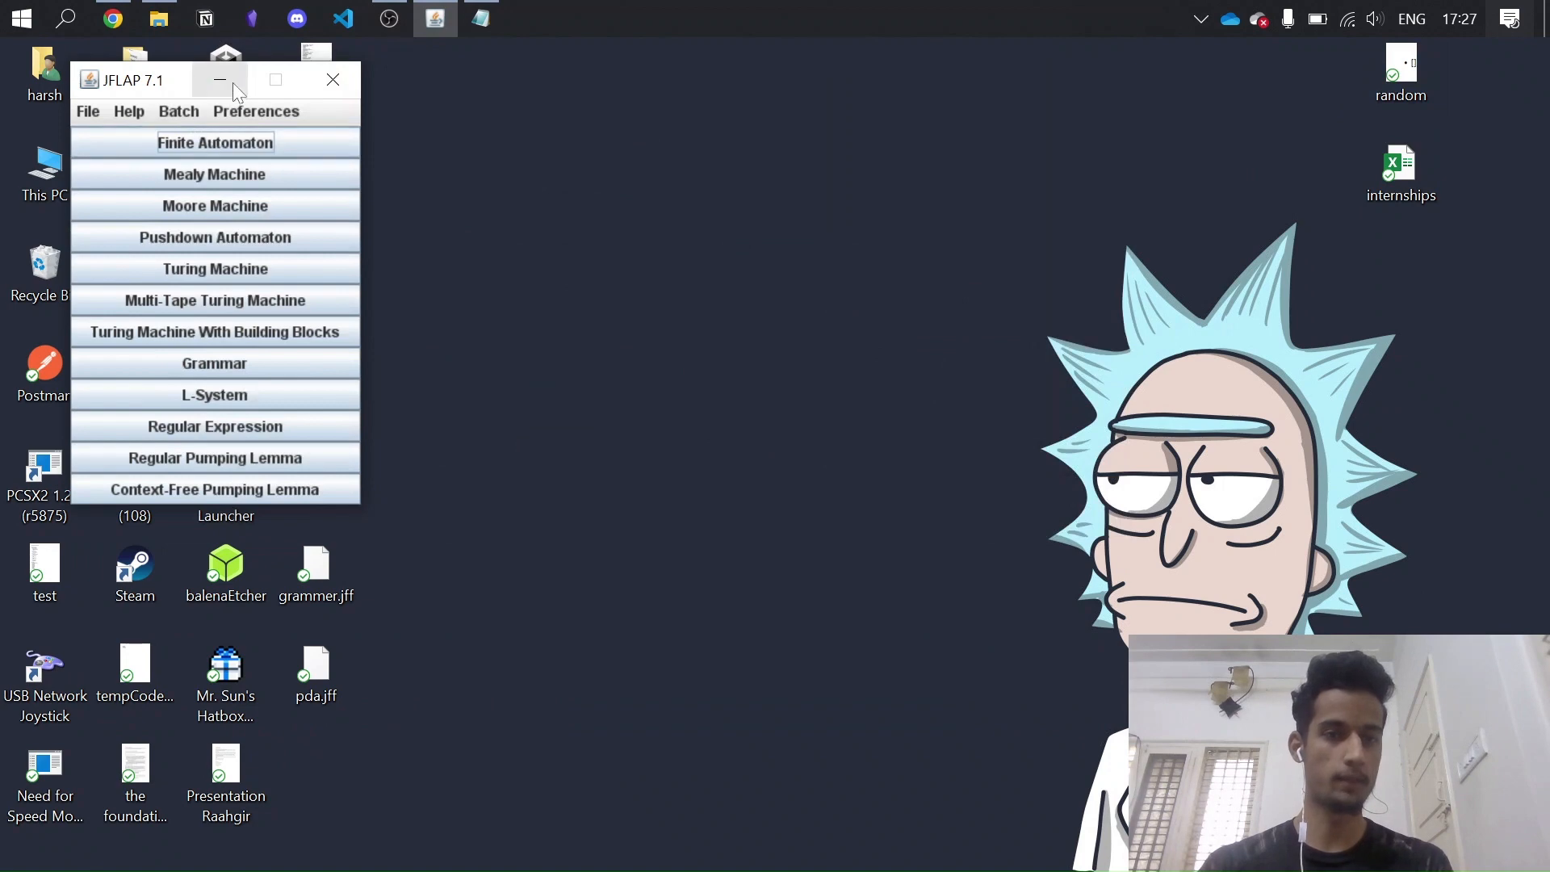
pyautogui.moveTo(186, 80); pyautogui.dragTo(754, 150)
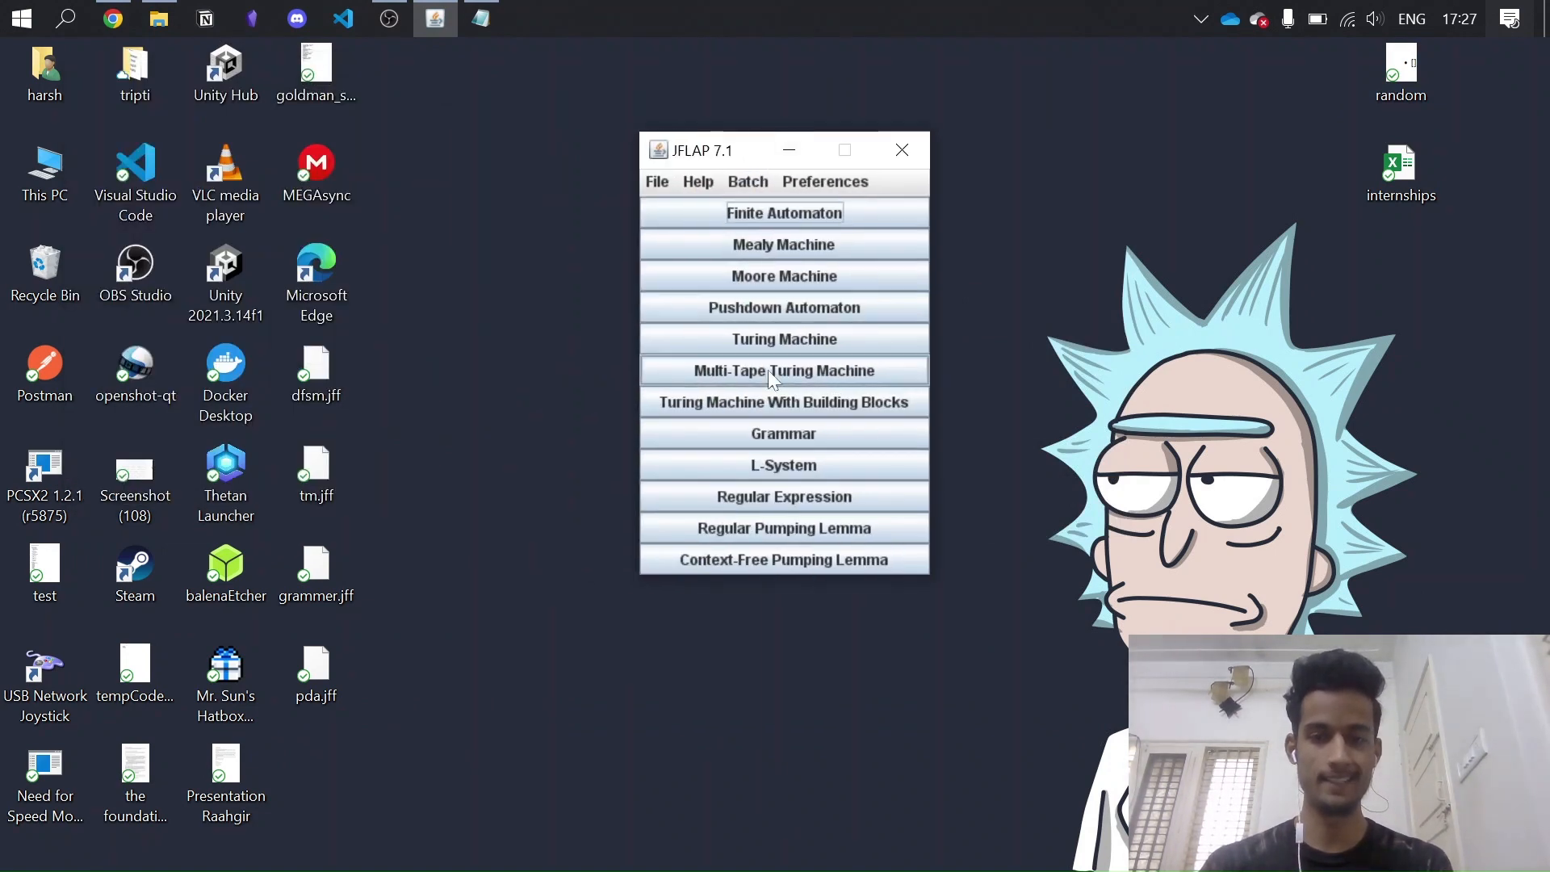
pyautogui.click(776, 340)
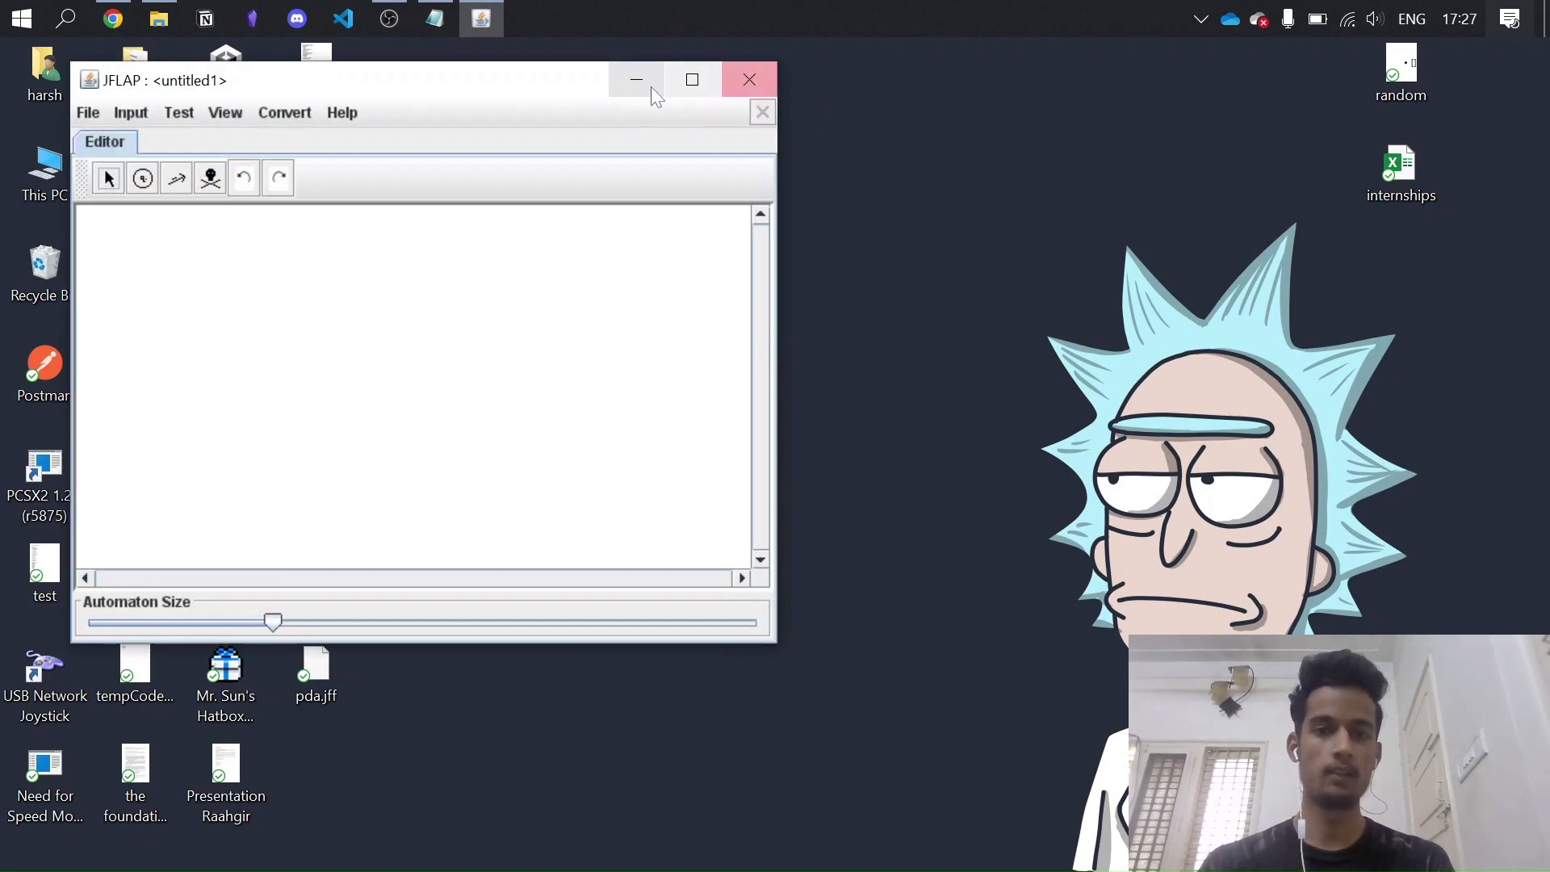
pyautogui.click(699, 84)
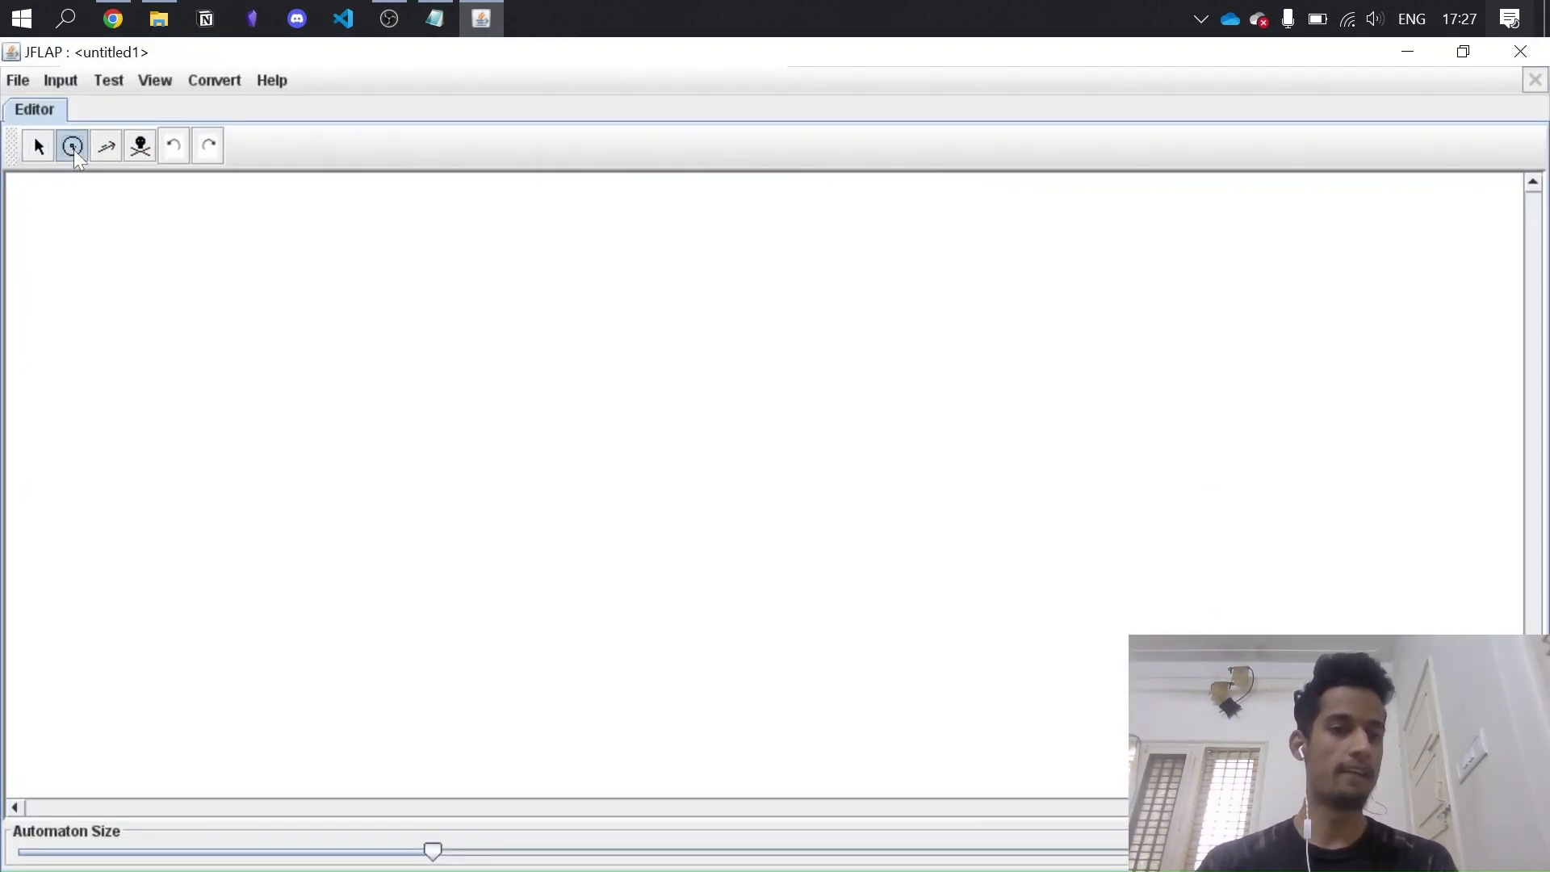
# Step: Place the first state in the upper part of the canvas, enlarge the automaton display and mark the state as initial
pyautogui.click(388, 349)
pyautogui.moveTo(434, 850); pyautogui.dragTo(545, 856)
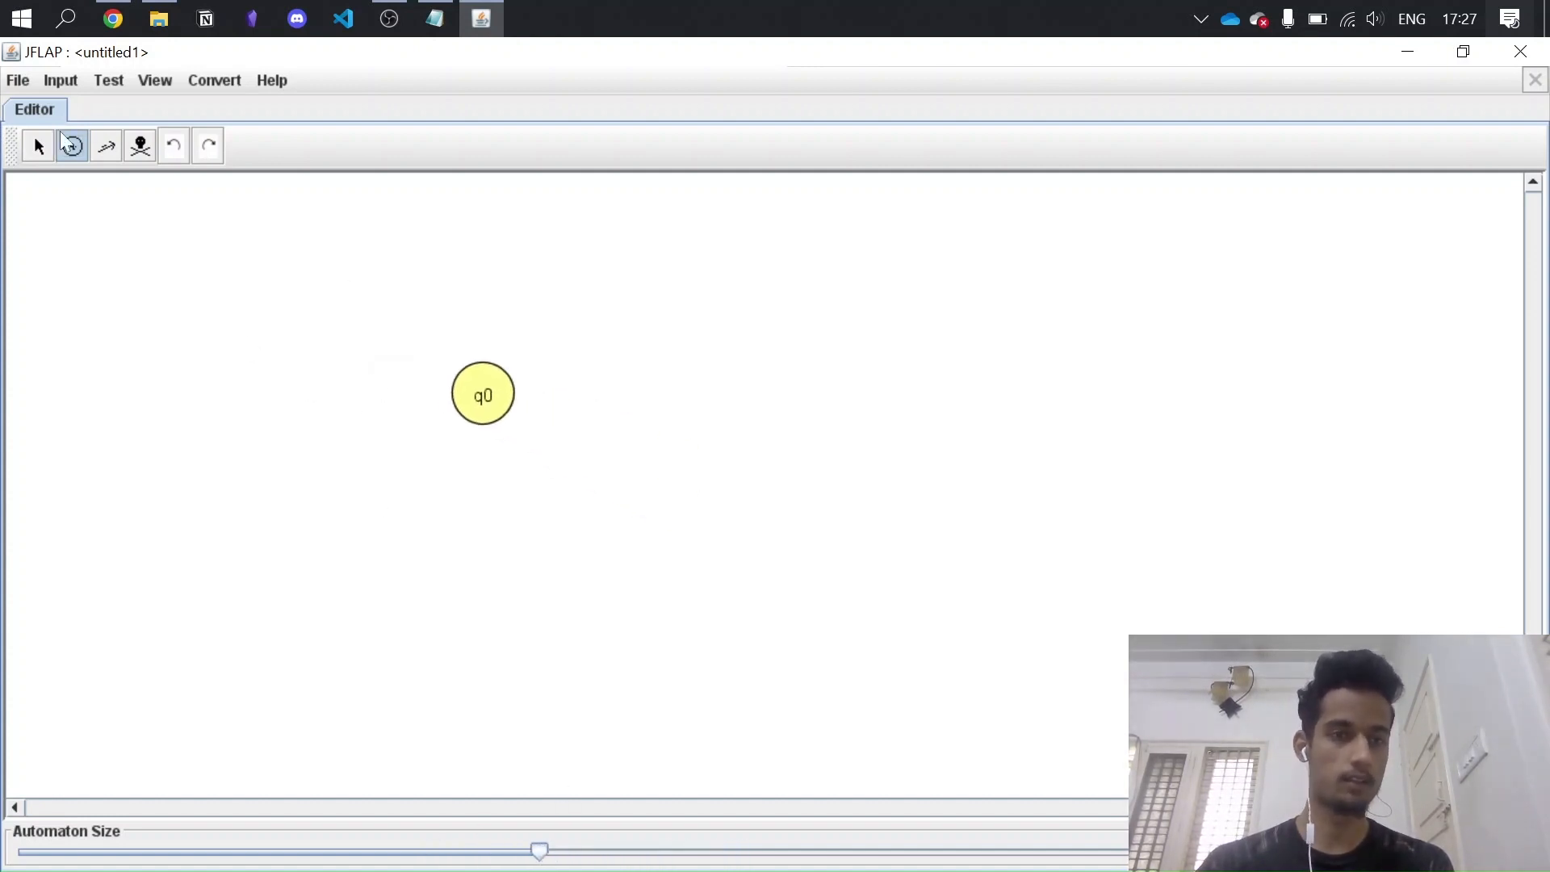
pyautogui.click(38, 145)
pyautogui.moveTo(482, 394); pyautogui.dragTo(469, 334)
pyautogui.rightClick(490, 352)
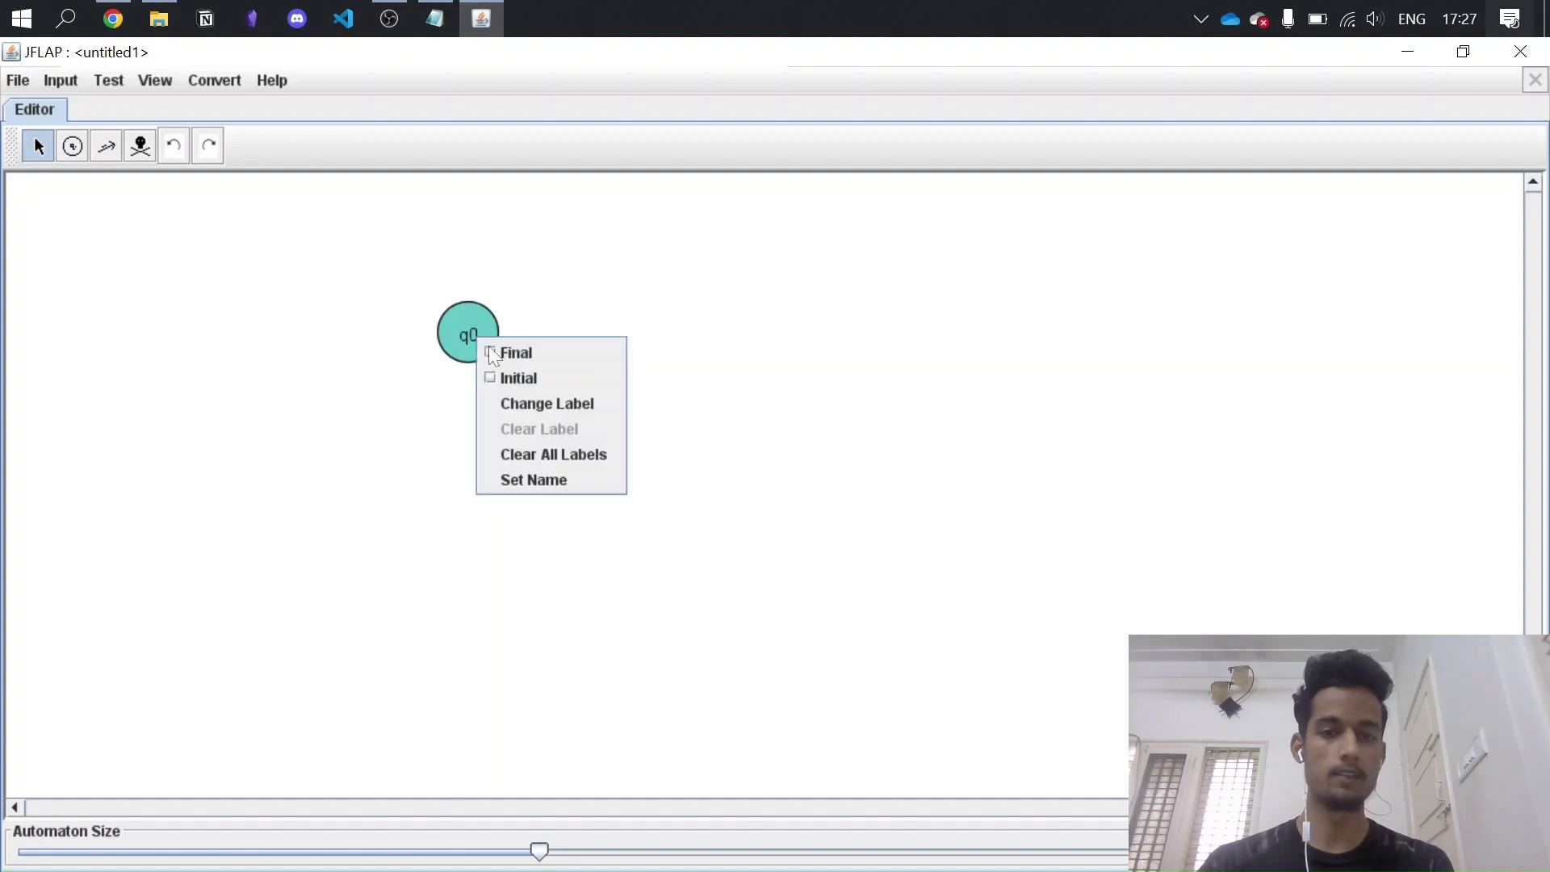
pyautogui.click(504, 378)
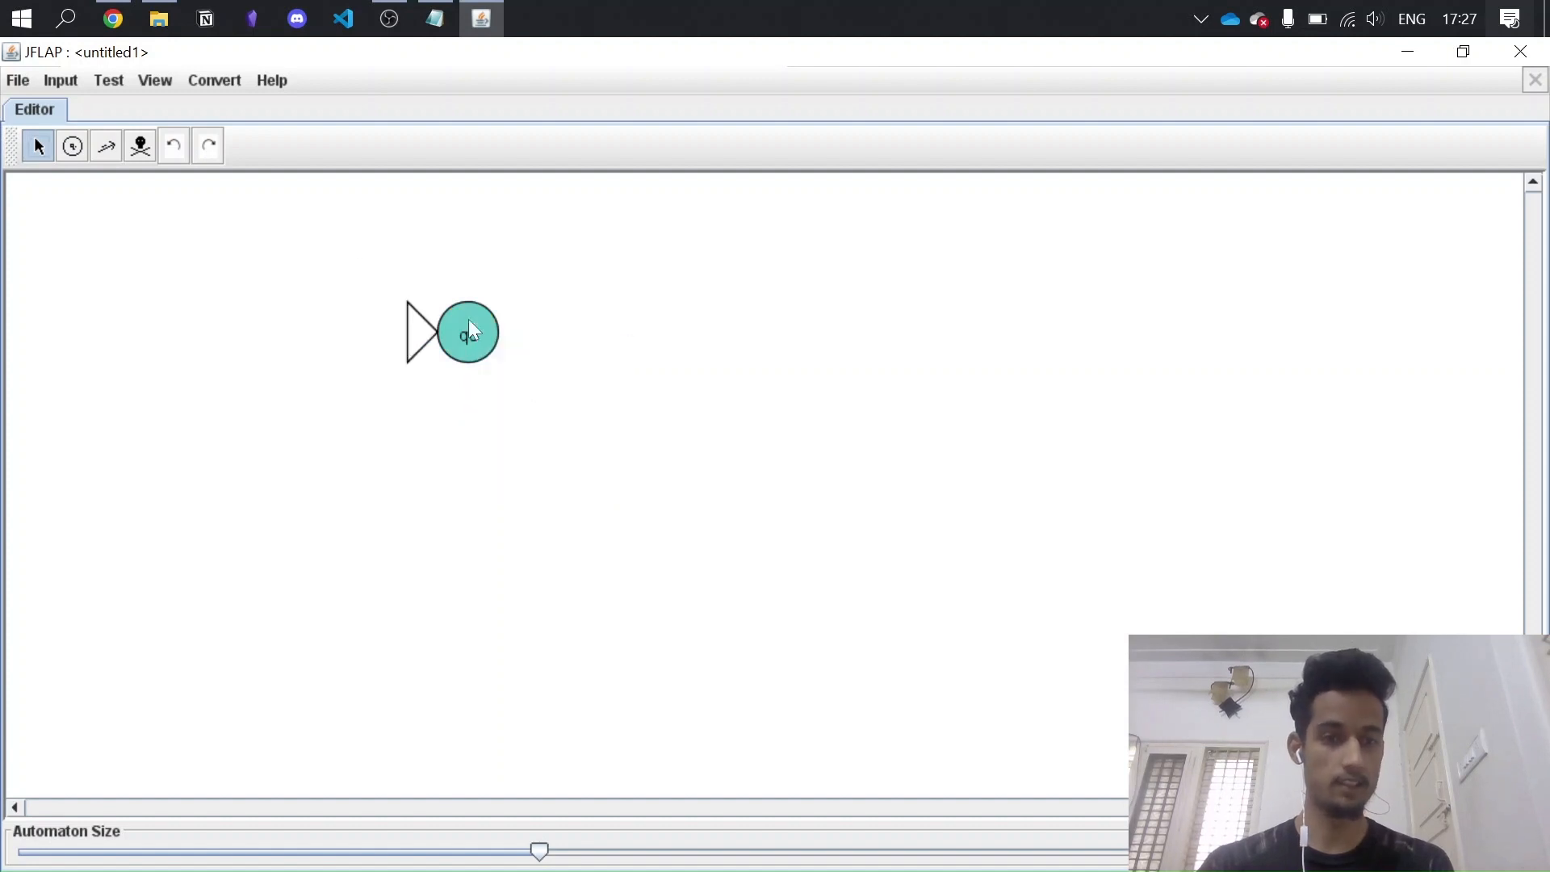
pyautogui.click(570, 336)
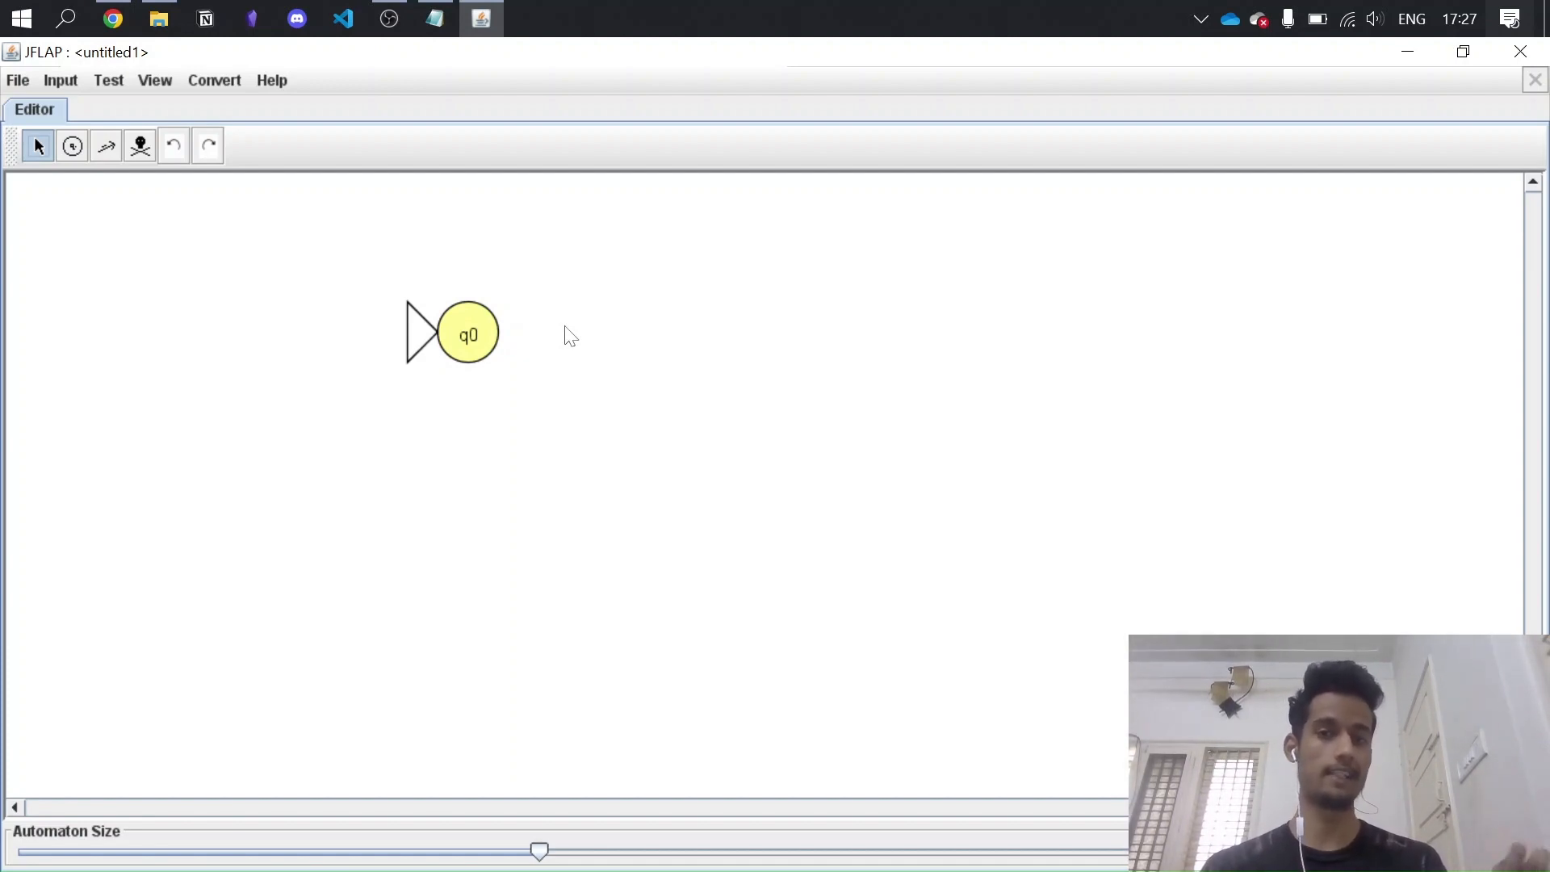
# Step: Add three more states to the right of, diagonally below and directly below q0, arranging all four as a rectangle
pyautogui.click(71, 146)
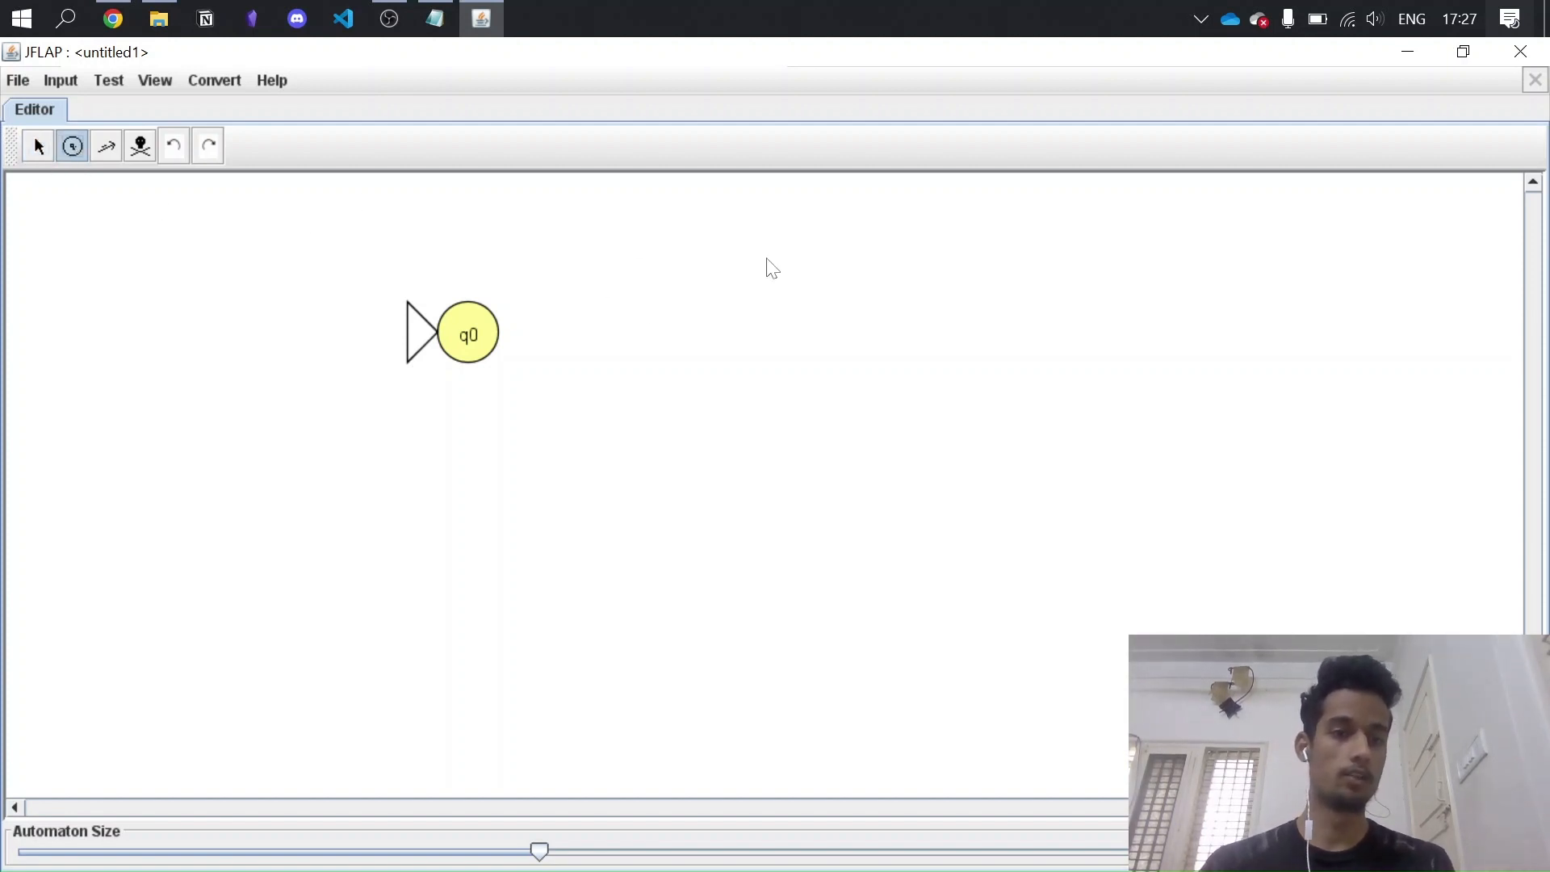
pyautogui.click(783, 334)
pyautogui.click(778, 576)
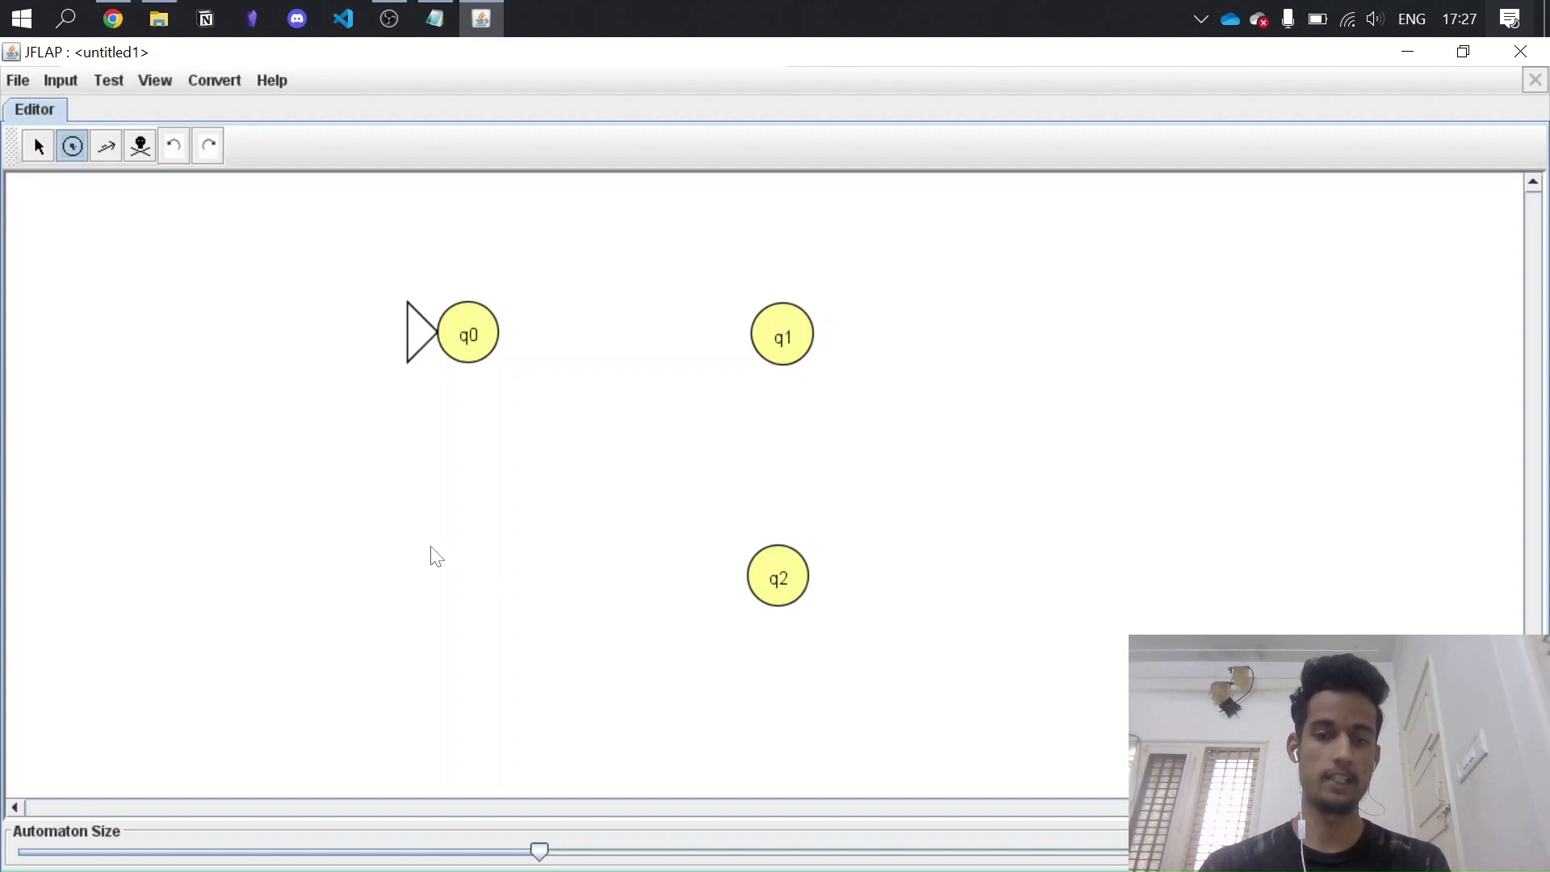
pyautogui.click(476, 572)
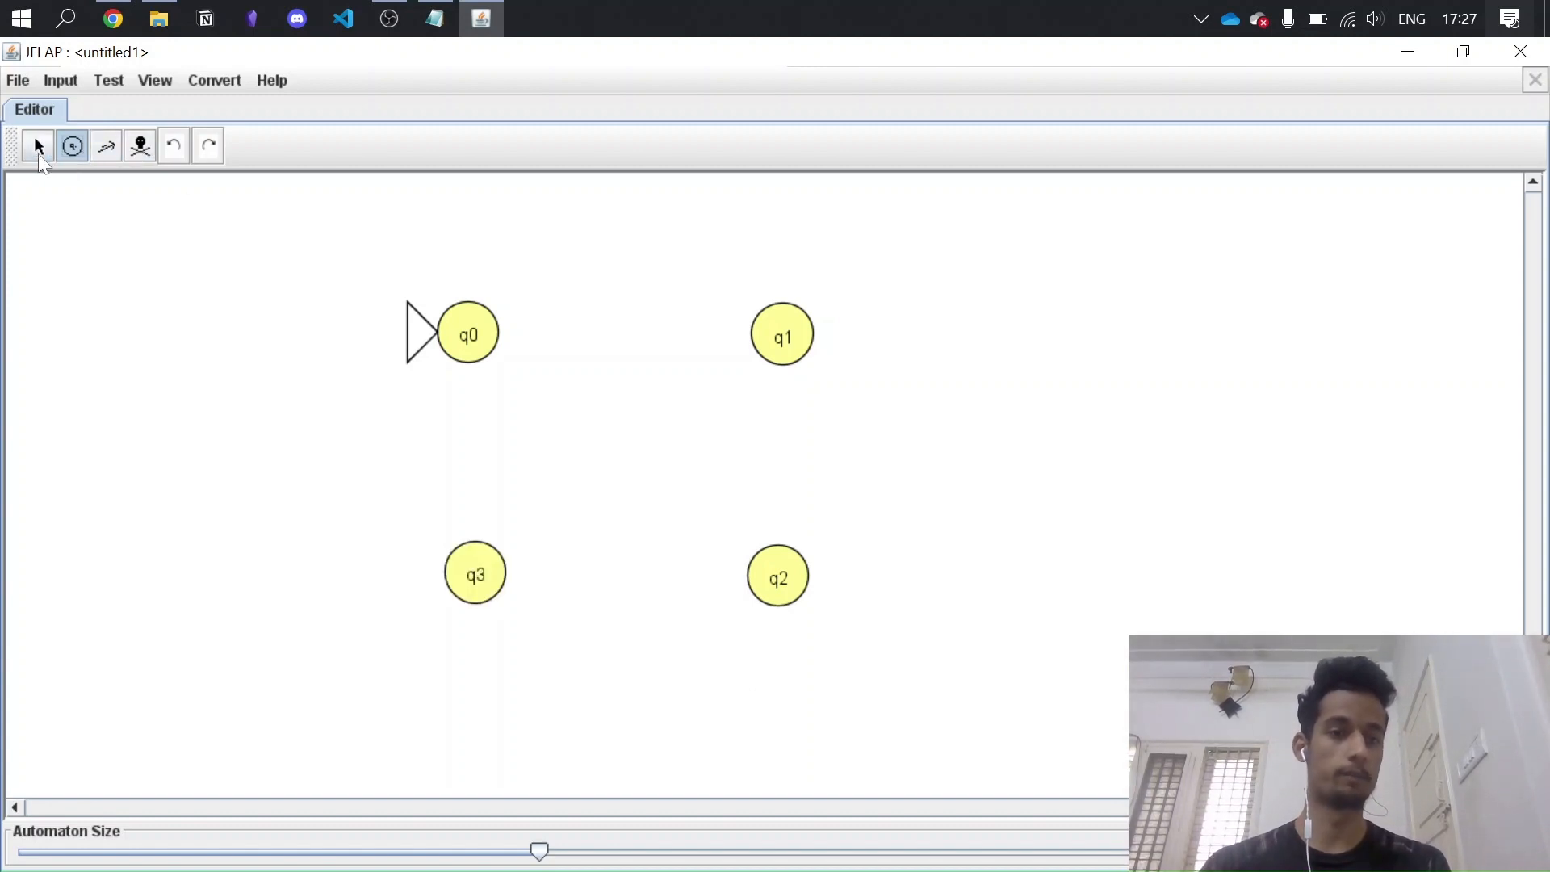
pyautogui.click(38, 149)
pyautogui.moveTo(784, 577); pyautogui.dragTo(799, 582)
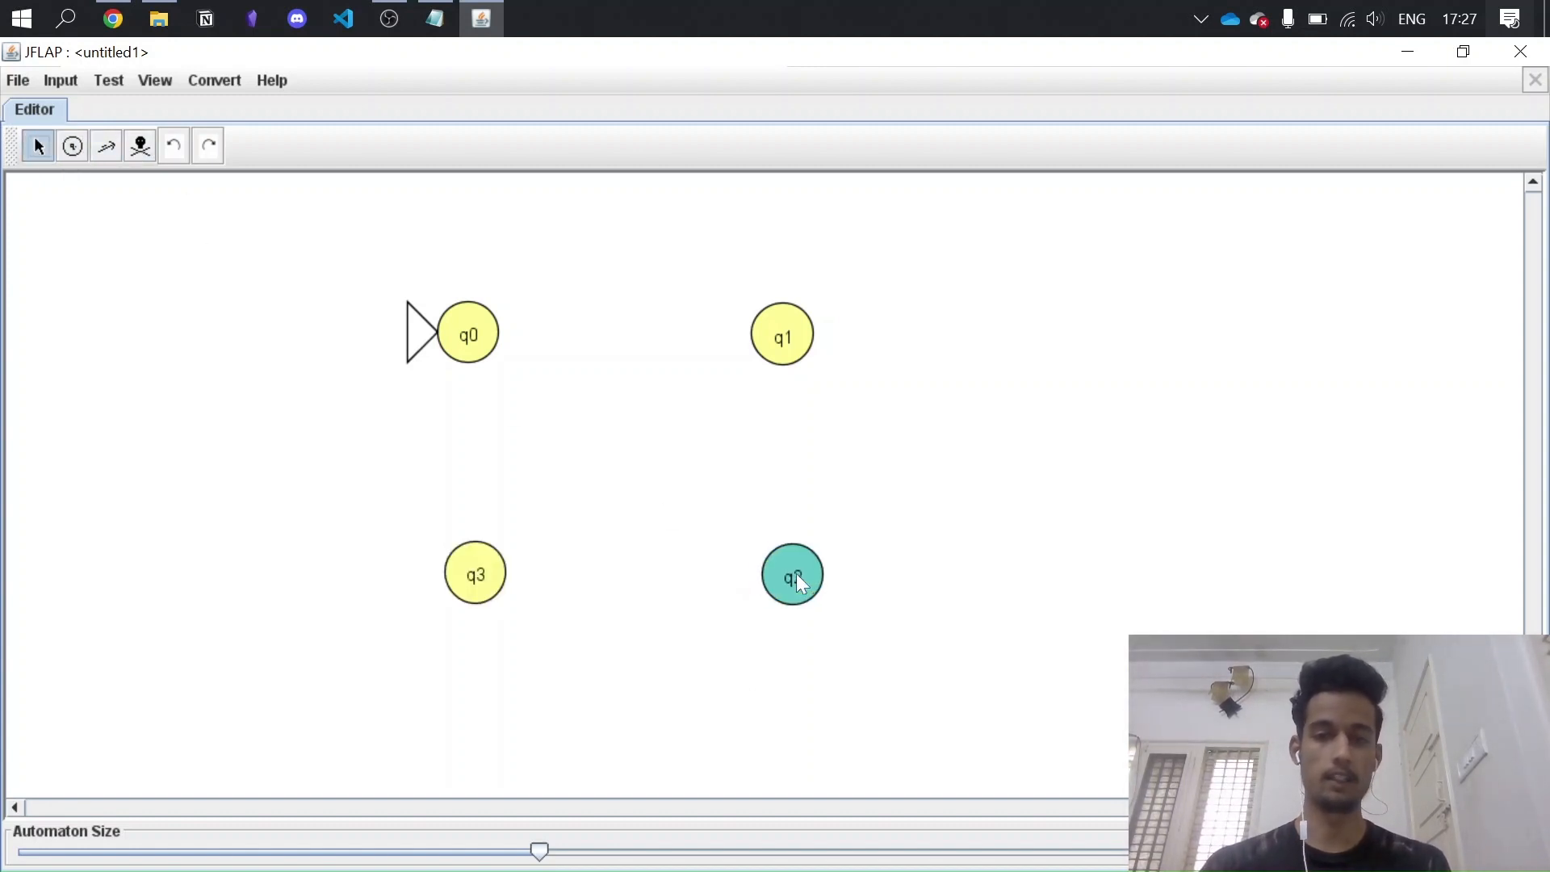
# Step: Add a transition from q0 to q1 that reads 1, writes 1 and moves R
pyautogui.click(111, 158)
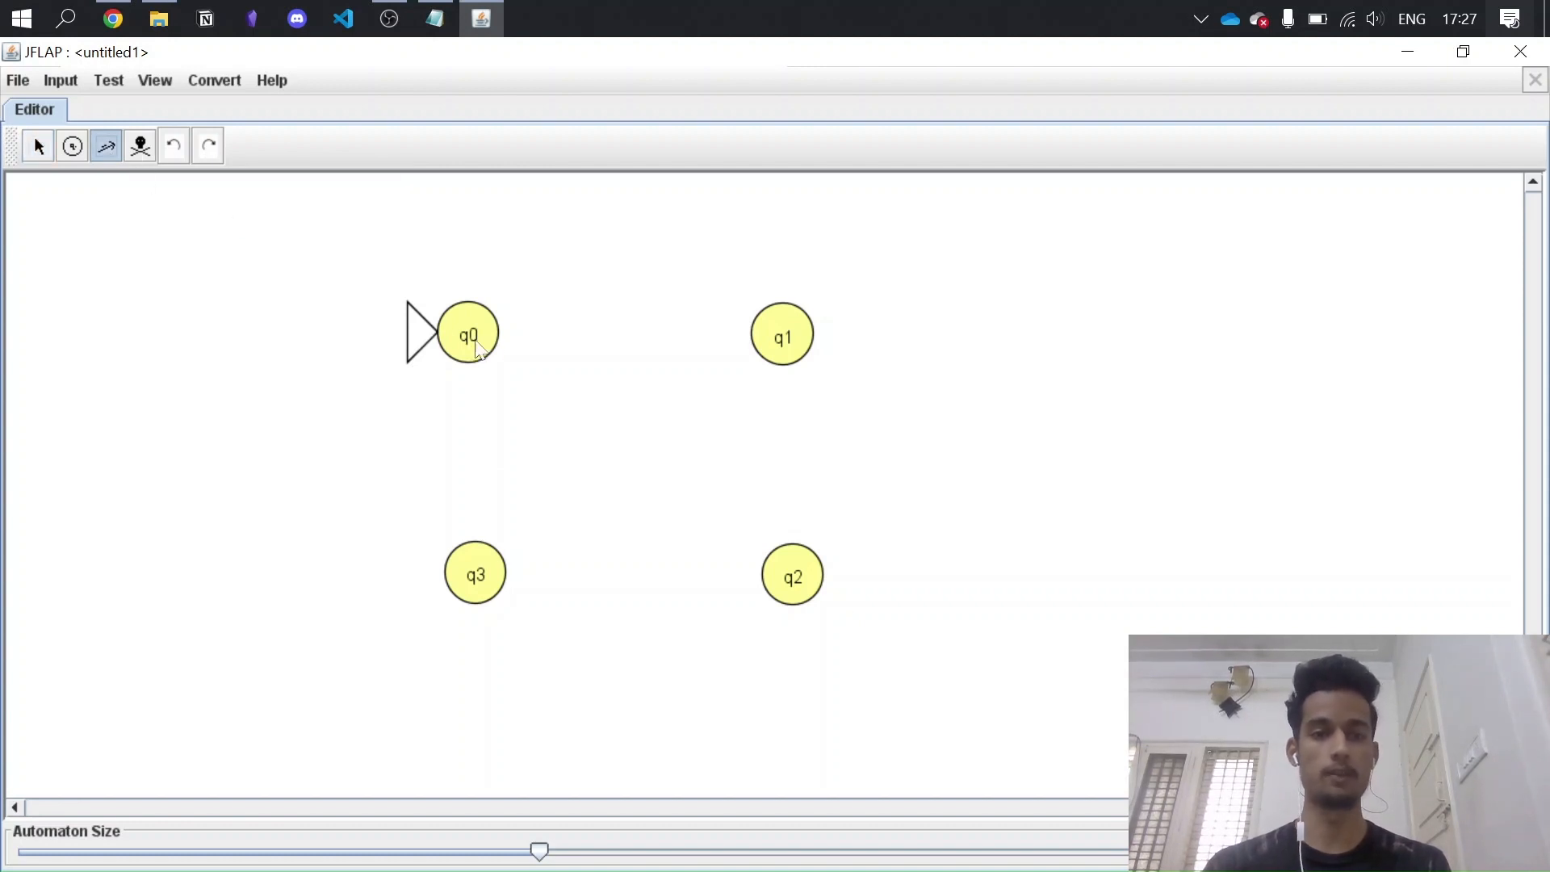
pyautogui.moveTo(477, 348); pyautogui.dragTo(793, 342)
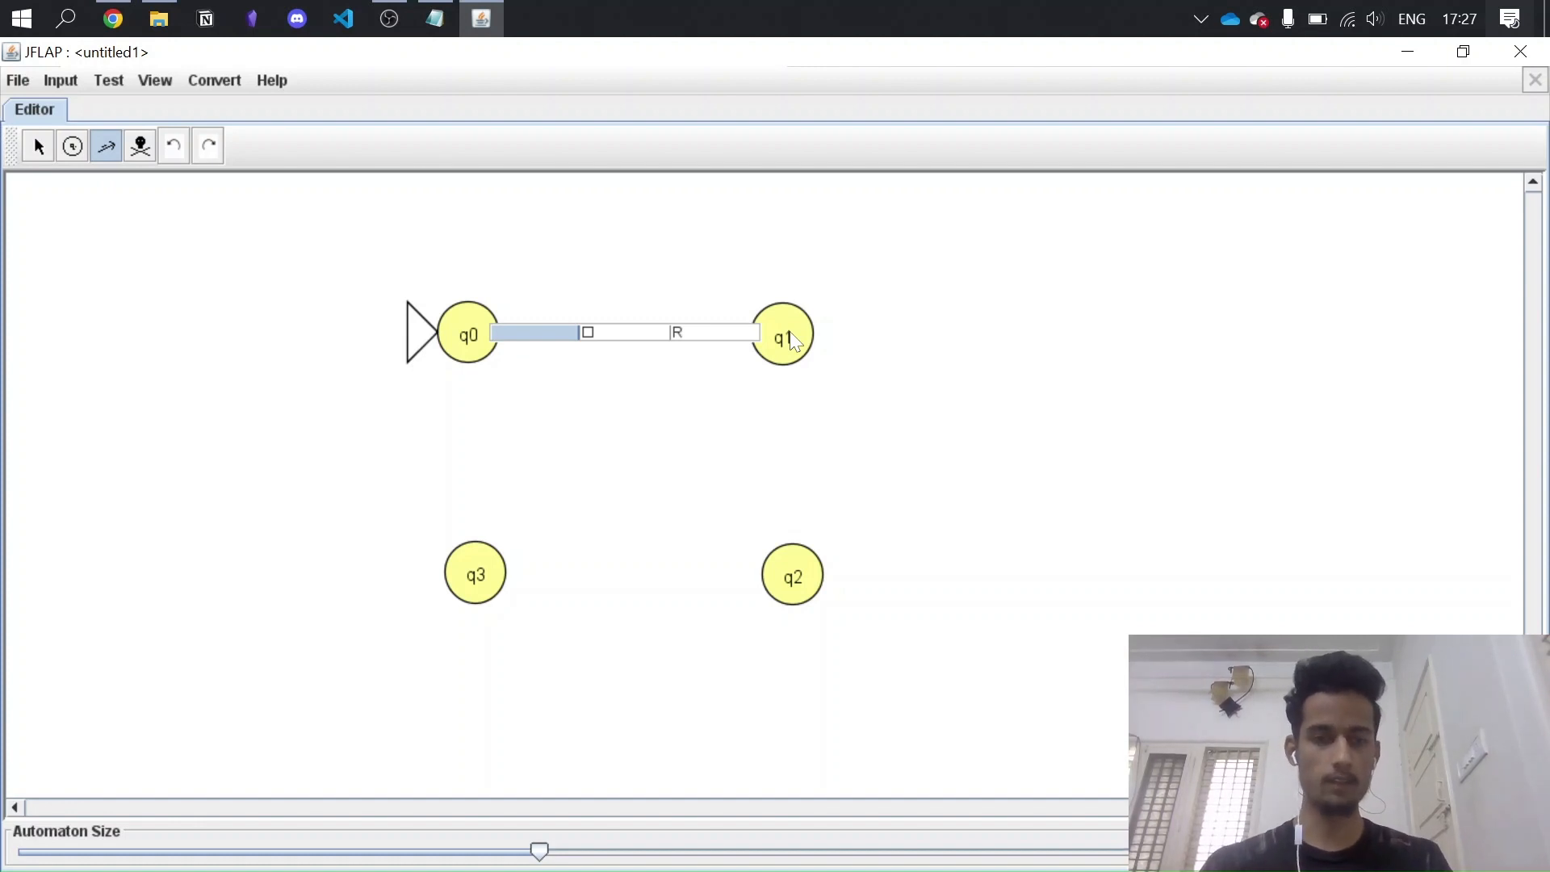
pyautogui.write('1')
pyautogui.click(600, 337)
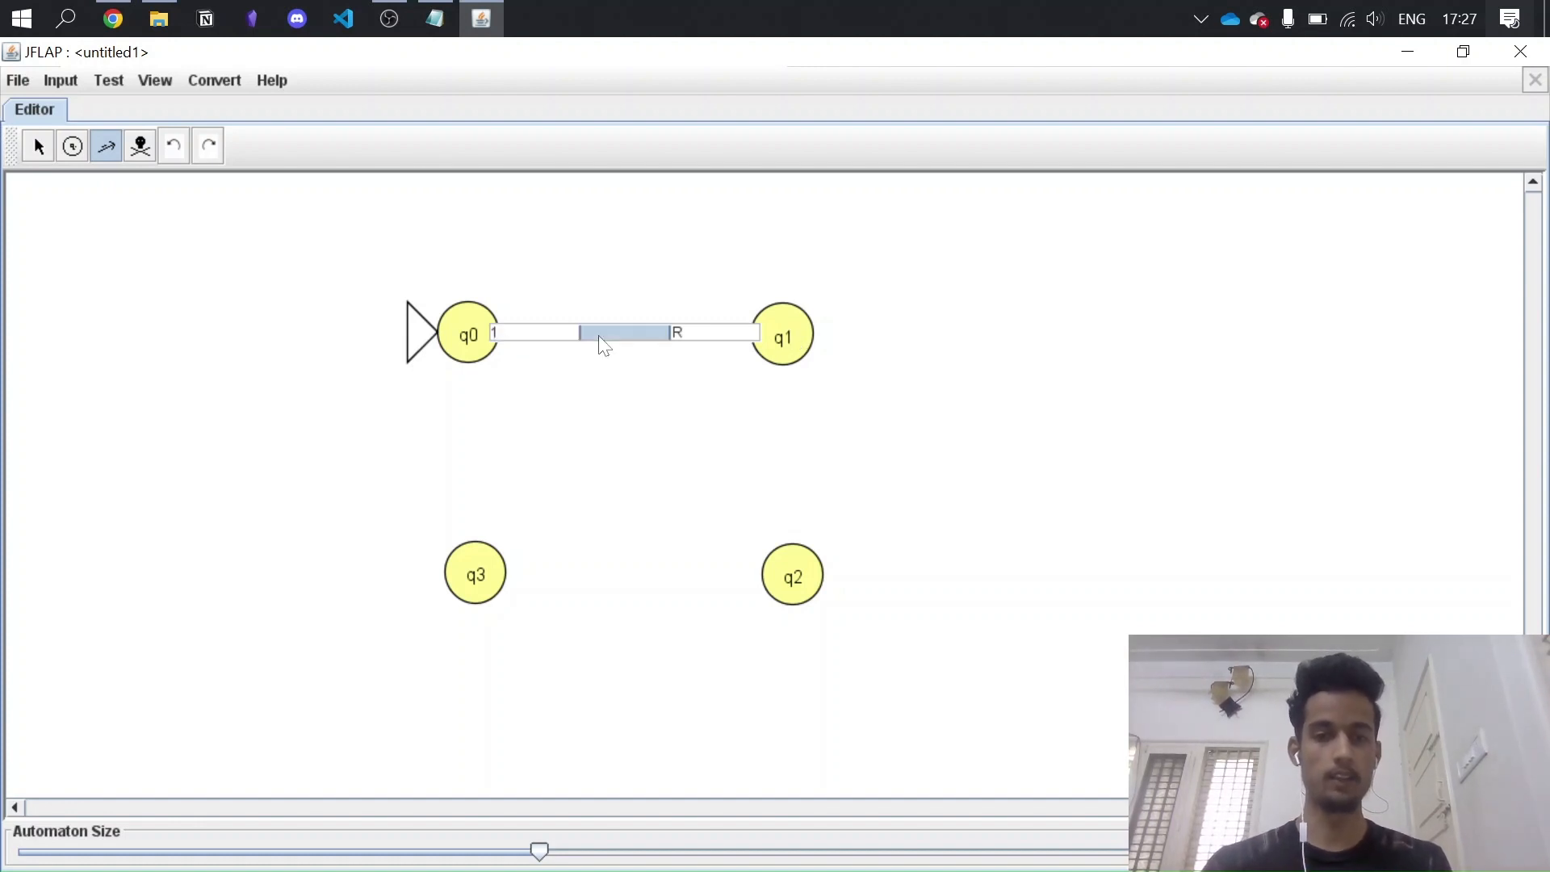
pyautogui.write('1')
pyautogui.click(829, 403)
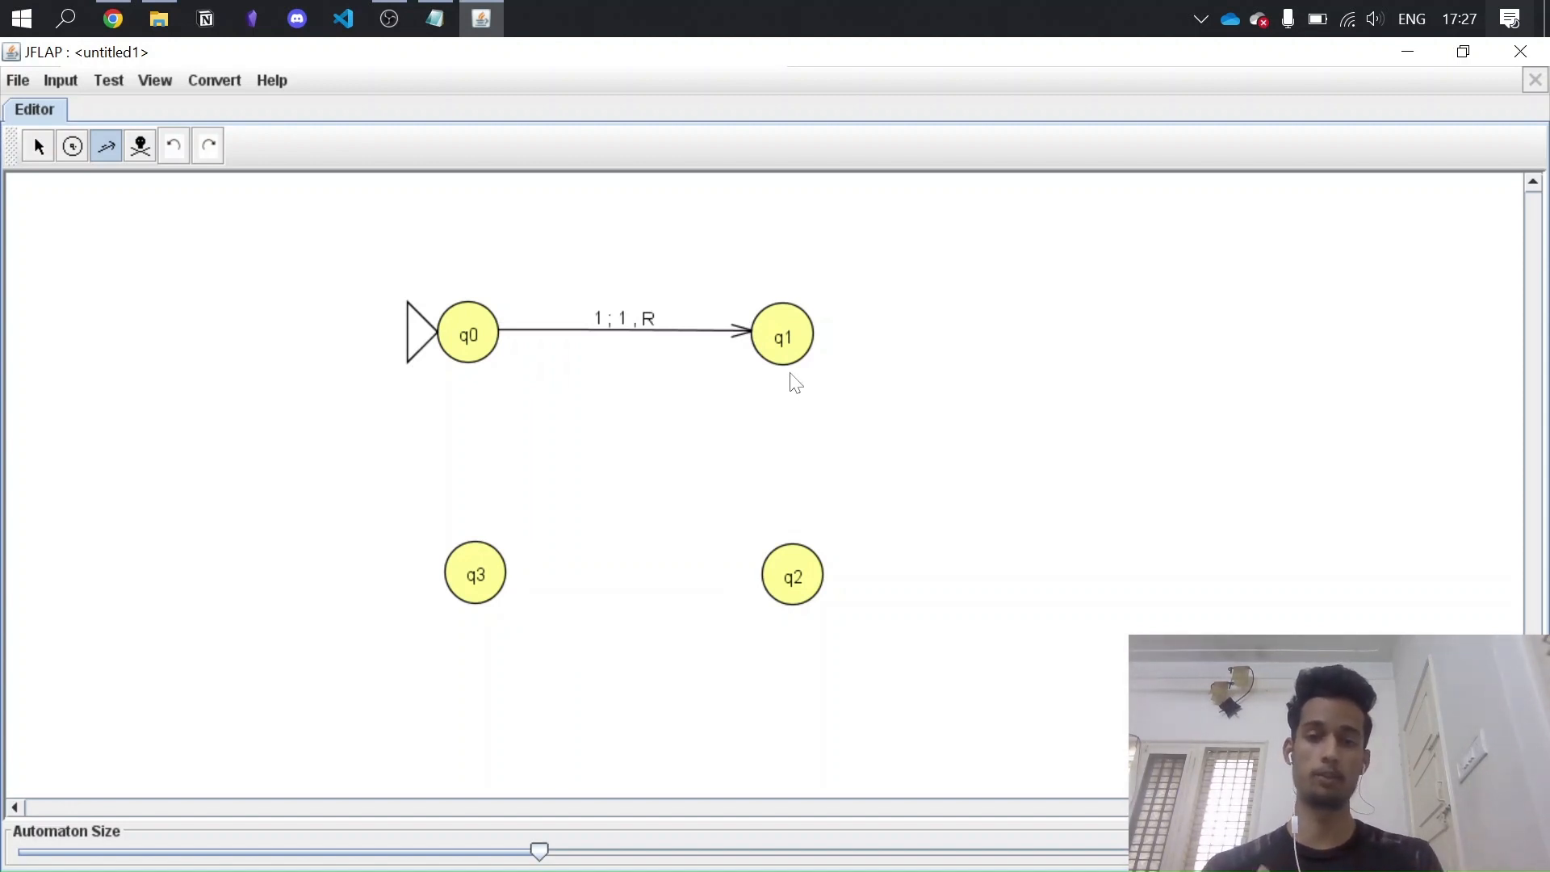
# Step: Add a return transition from q1 to q0 that reads 1, writes 1 and moves R
pyautogui.moveTo(781, 343); pyautogui.dragTo(480, 347)
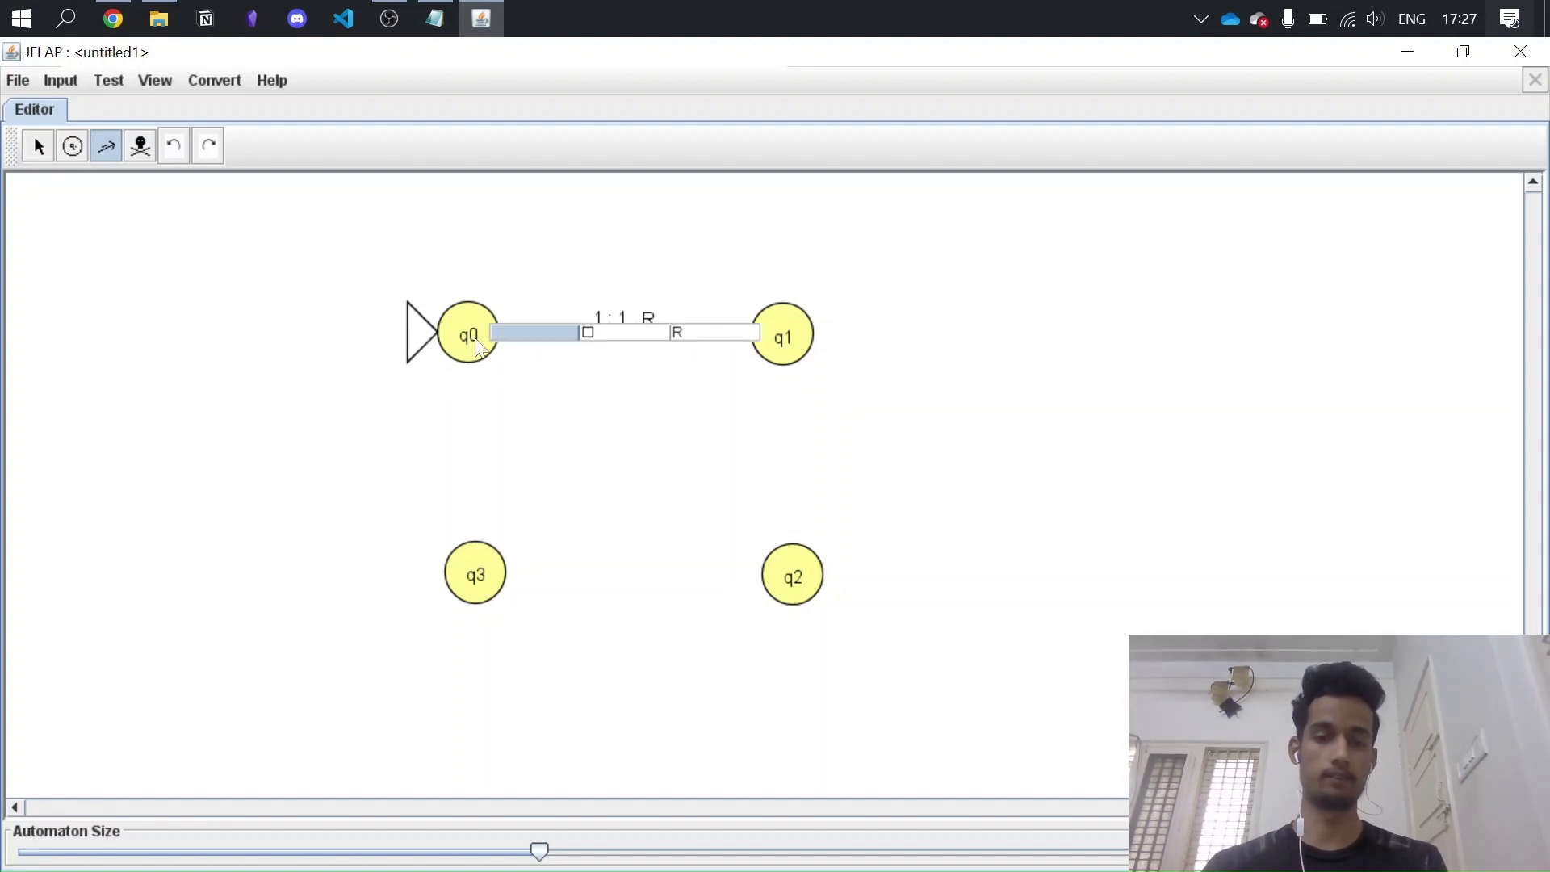
pyautogui.write('1')
pyautogui.press('Tab')
pyautogui.write('1')
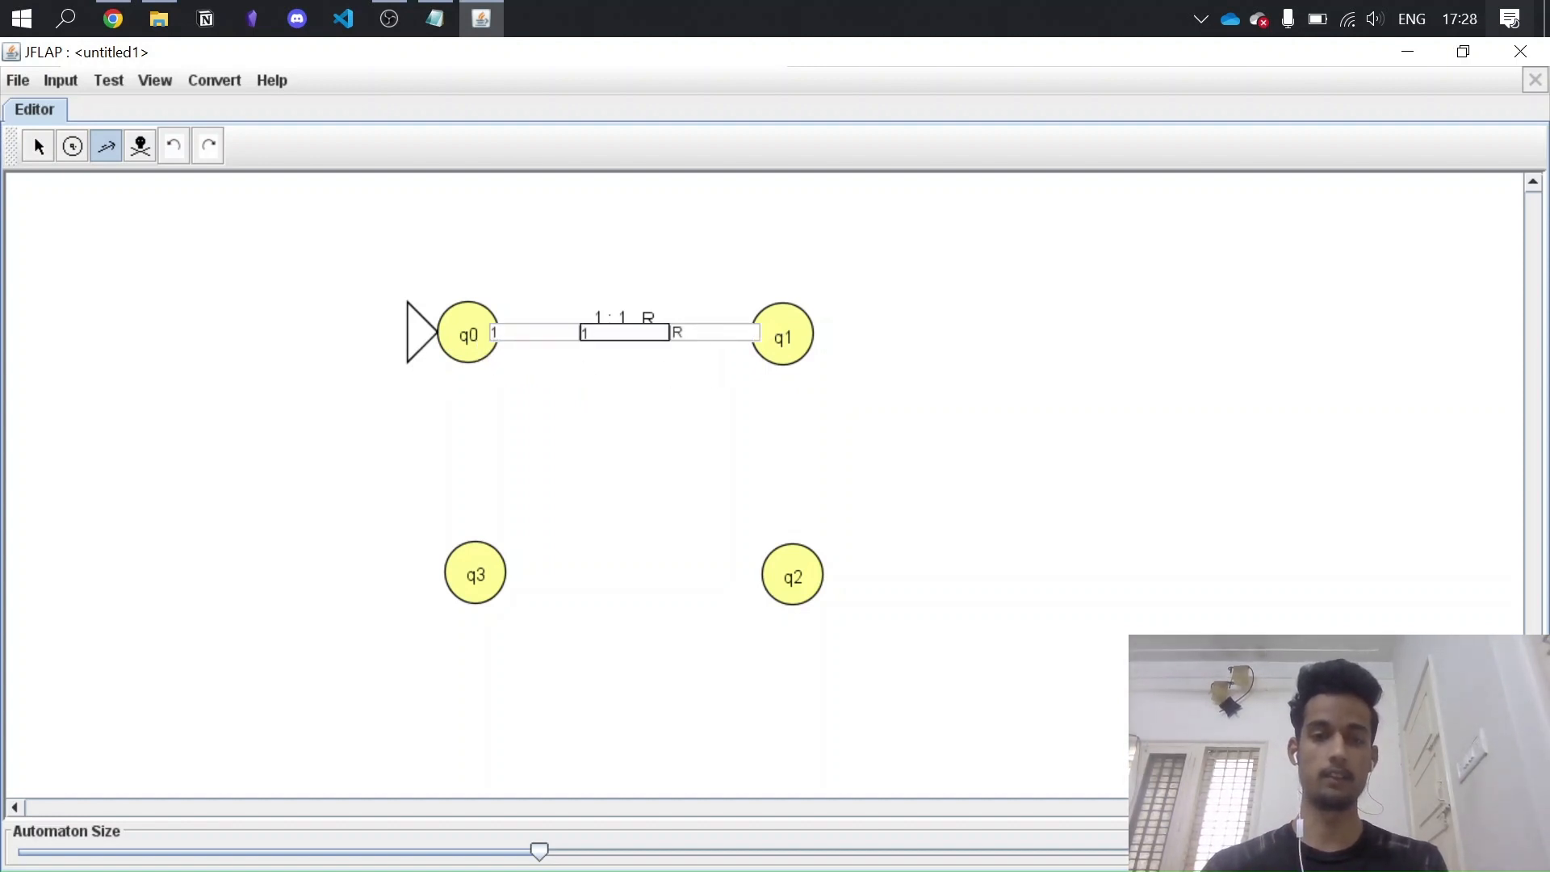
pyautogui.press('Return')
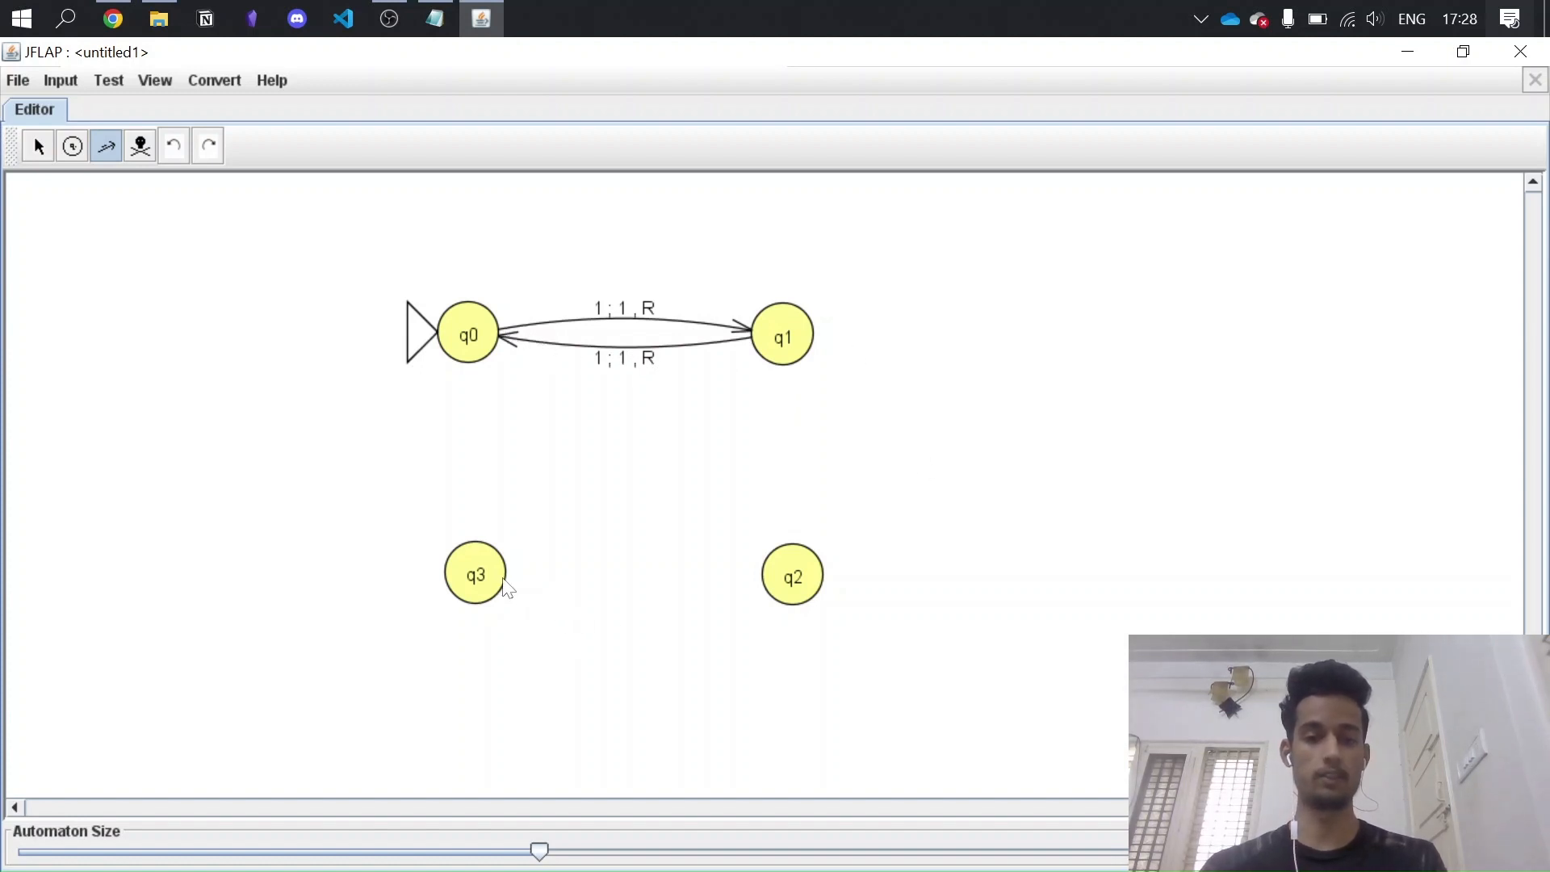
# Step: Add transitions in both directions between q3 and q2, each reading 1, writing 1 and moving R
pyautogui.moveTo(507, 587)
pyautogui.mouseDown()
pyautogui.moveTo(685, 592)
pyautogui.moveTo(792, 574)
pyautogui.moveTo(503, 596)
pyautogui.mouseUp()
pyautogui.write('1')
pyautogui.press('Tab')
pyautogui.write('1')
pyautogui.press('Return')
pyautogui.write('1')
pyautogui.press('Tab')
pyautogui.write('1')
pyautogui.press('Return')
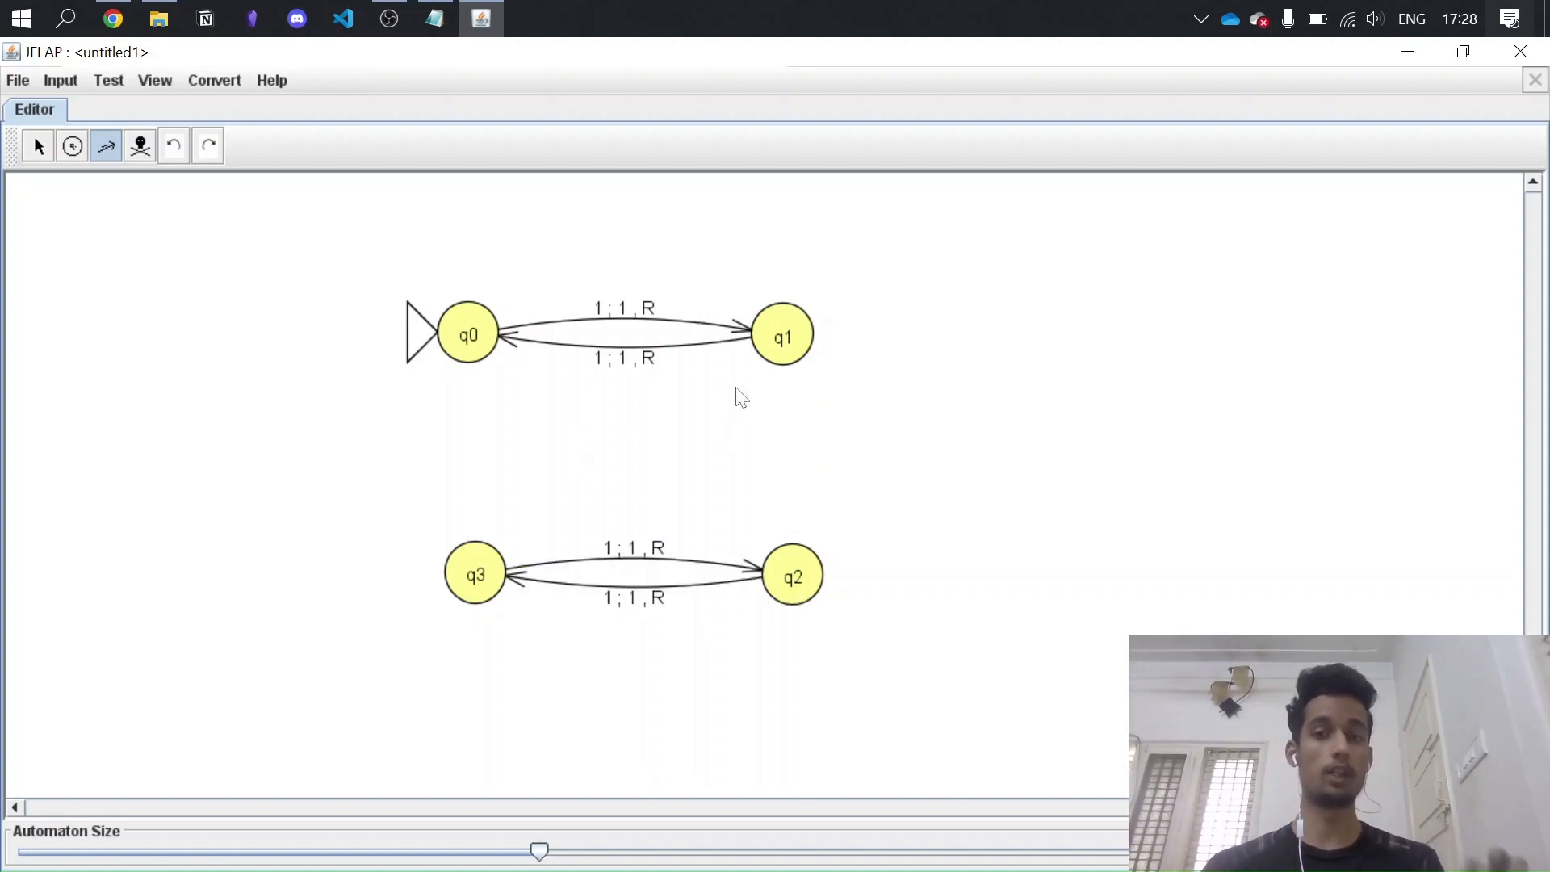
pyautogui.moveTo(783, 355); pyautogui.dragTo(792, 570)
pyautogui.write('0')
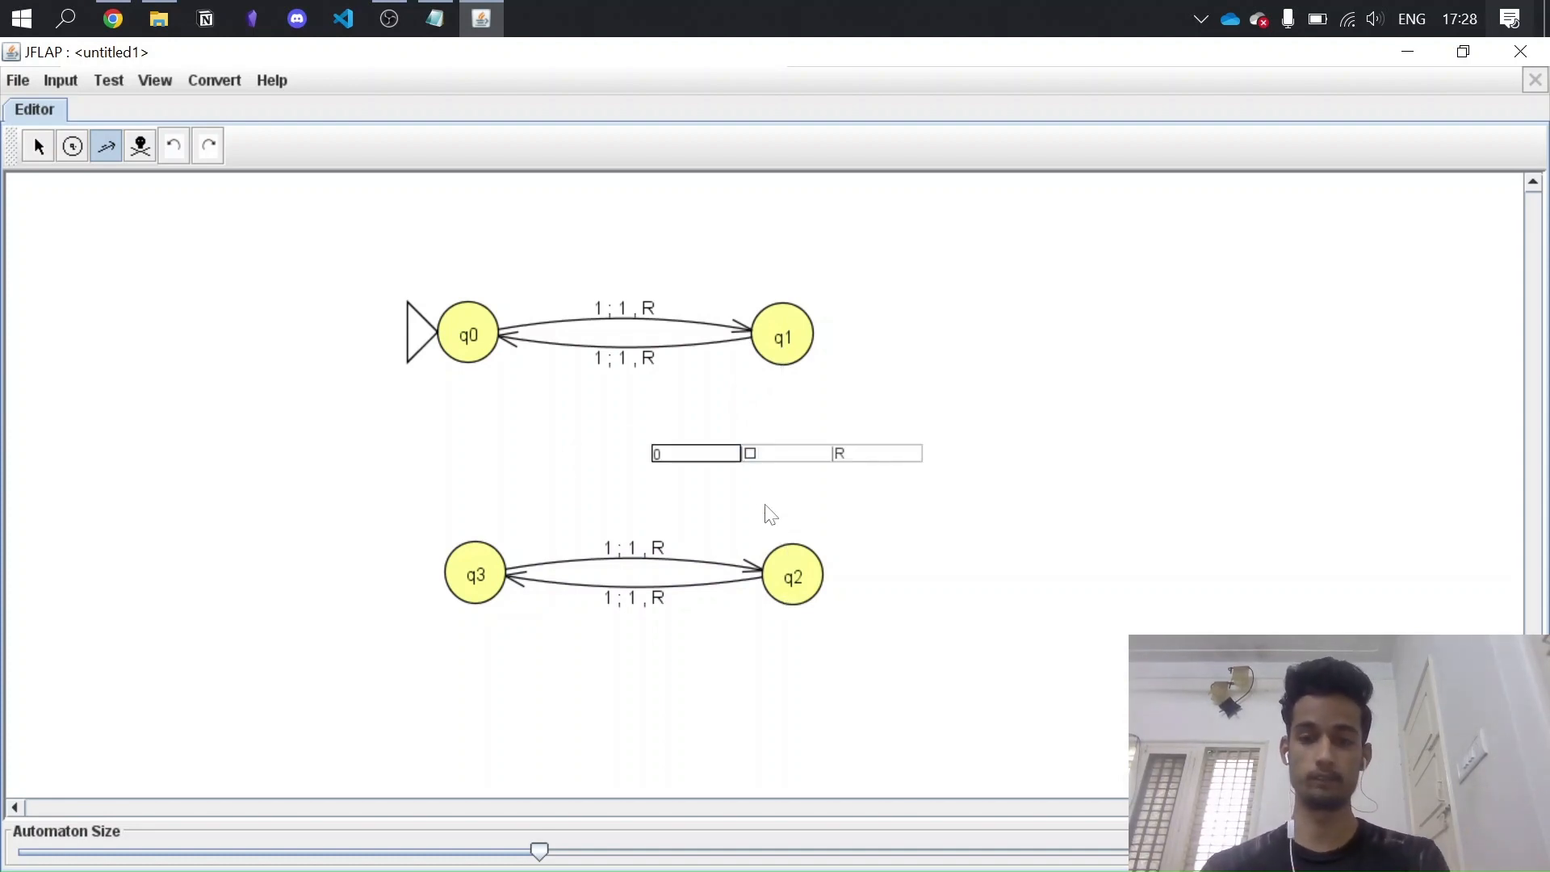
pyautogui.click(780, 452)
pyautogui.write('0')
pyautogui.click(811, 496)
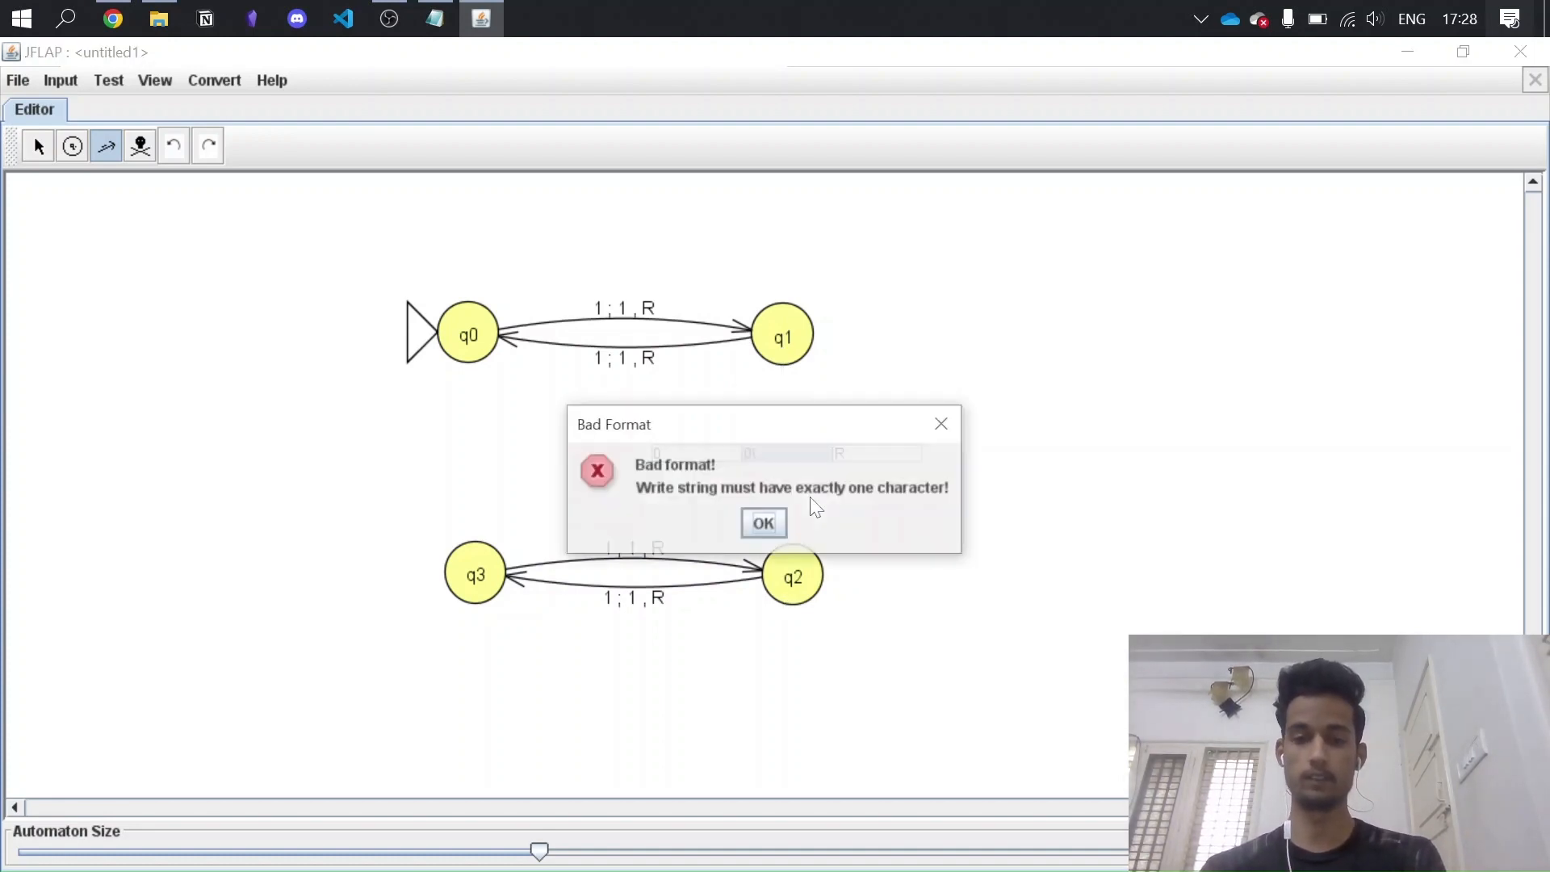
pyautogui.click(763, 526)
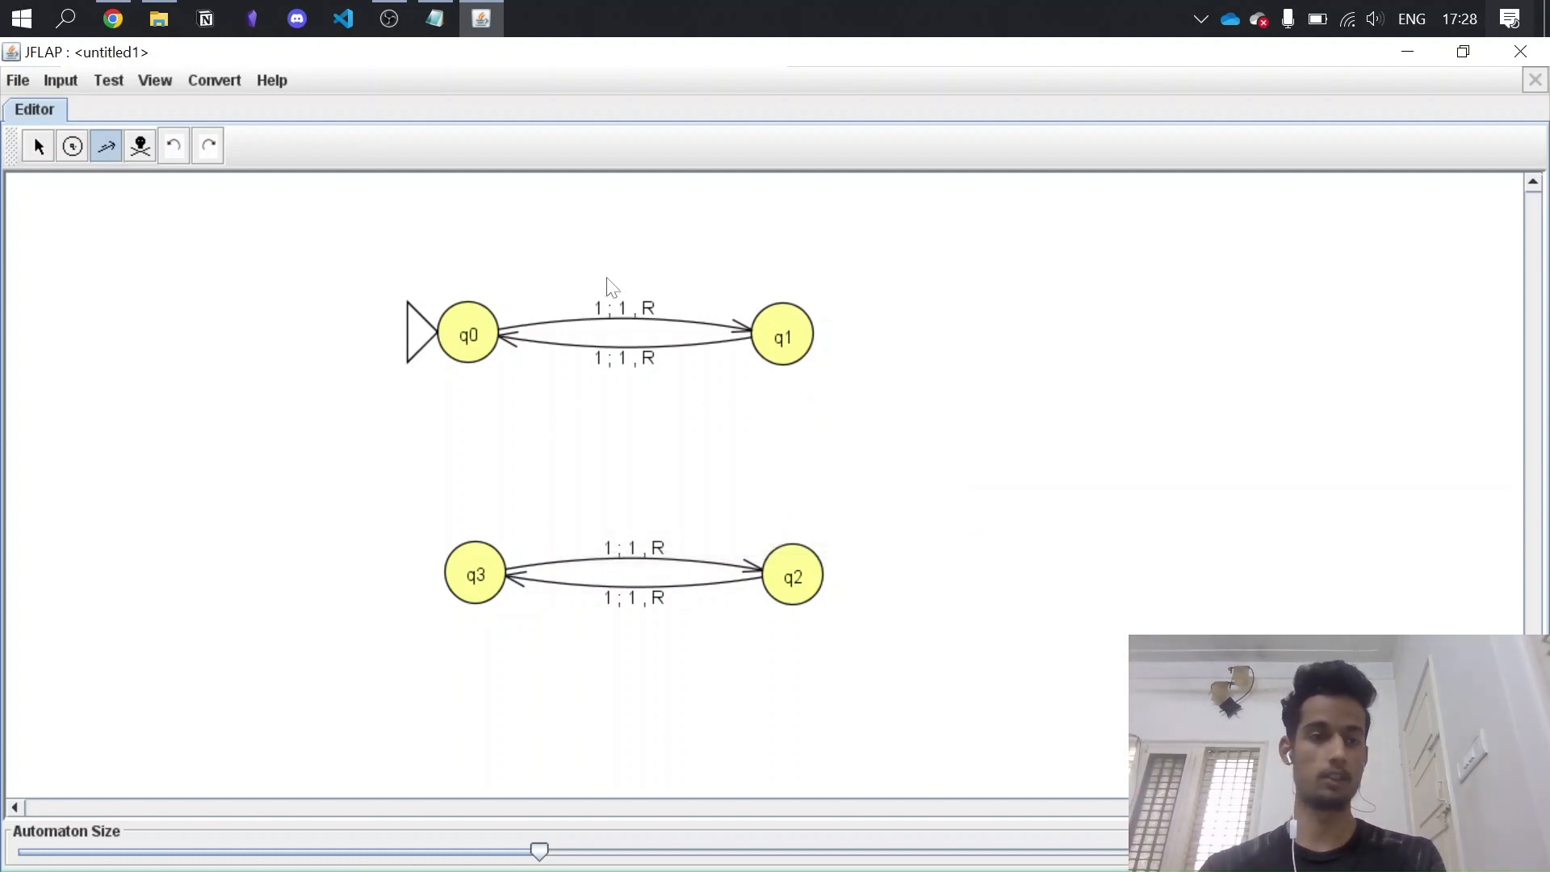
# Step: Add a transition from q1 to q2 that reads 0, writes 0 and moves R
pyautogui.moveTo(775, 343); pyautogui.dragTo(791, 571)
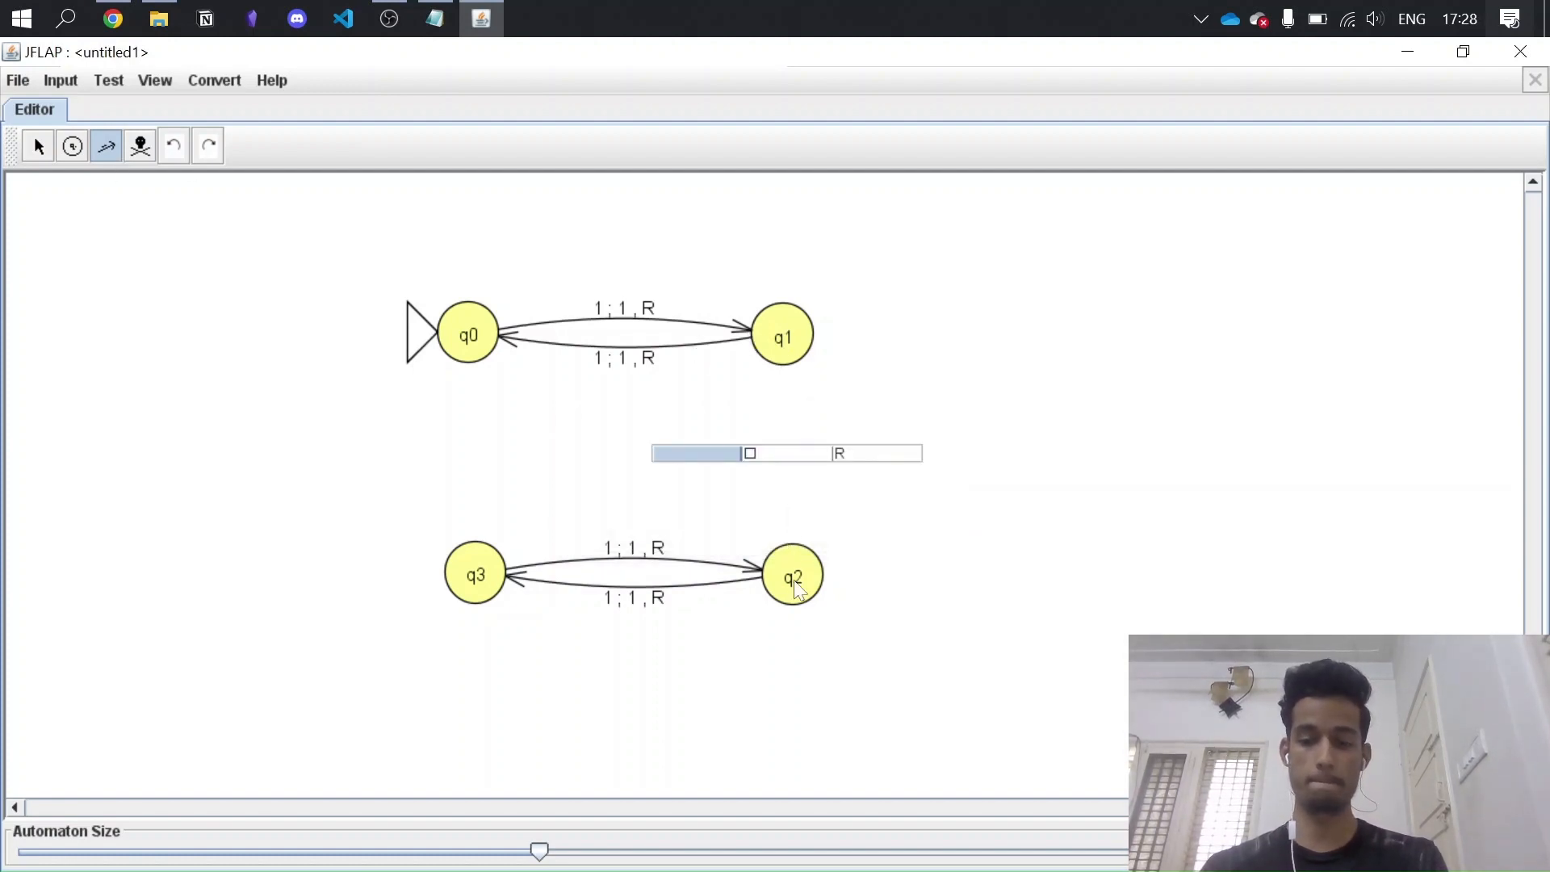
pyautogui.write('0')
pyautogui.click(783, 464)
pyautogui.write('0')
pyautogui.press('Return')
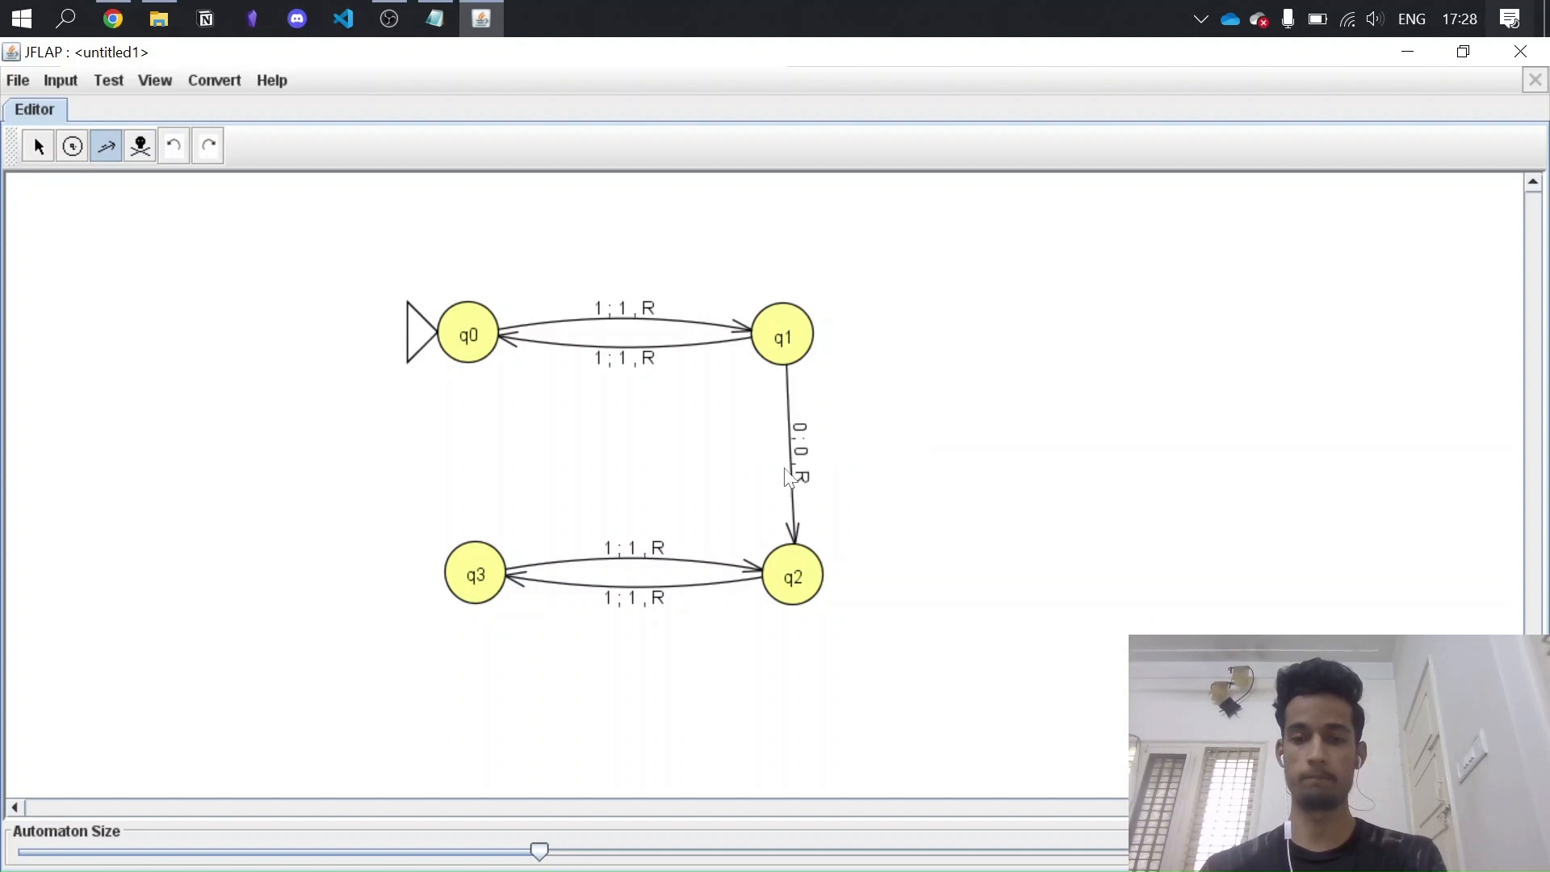
# Step: Add a return transition from q2 to q1 that reads 0, writes 0 and moves R
pyautogui.moveTo(784, 574); pyautogui.dragTo(779, 346)
pyautogui.write('0')
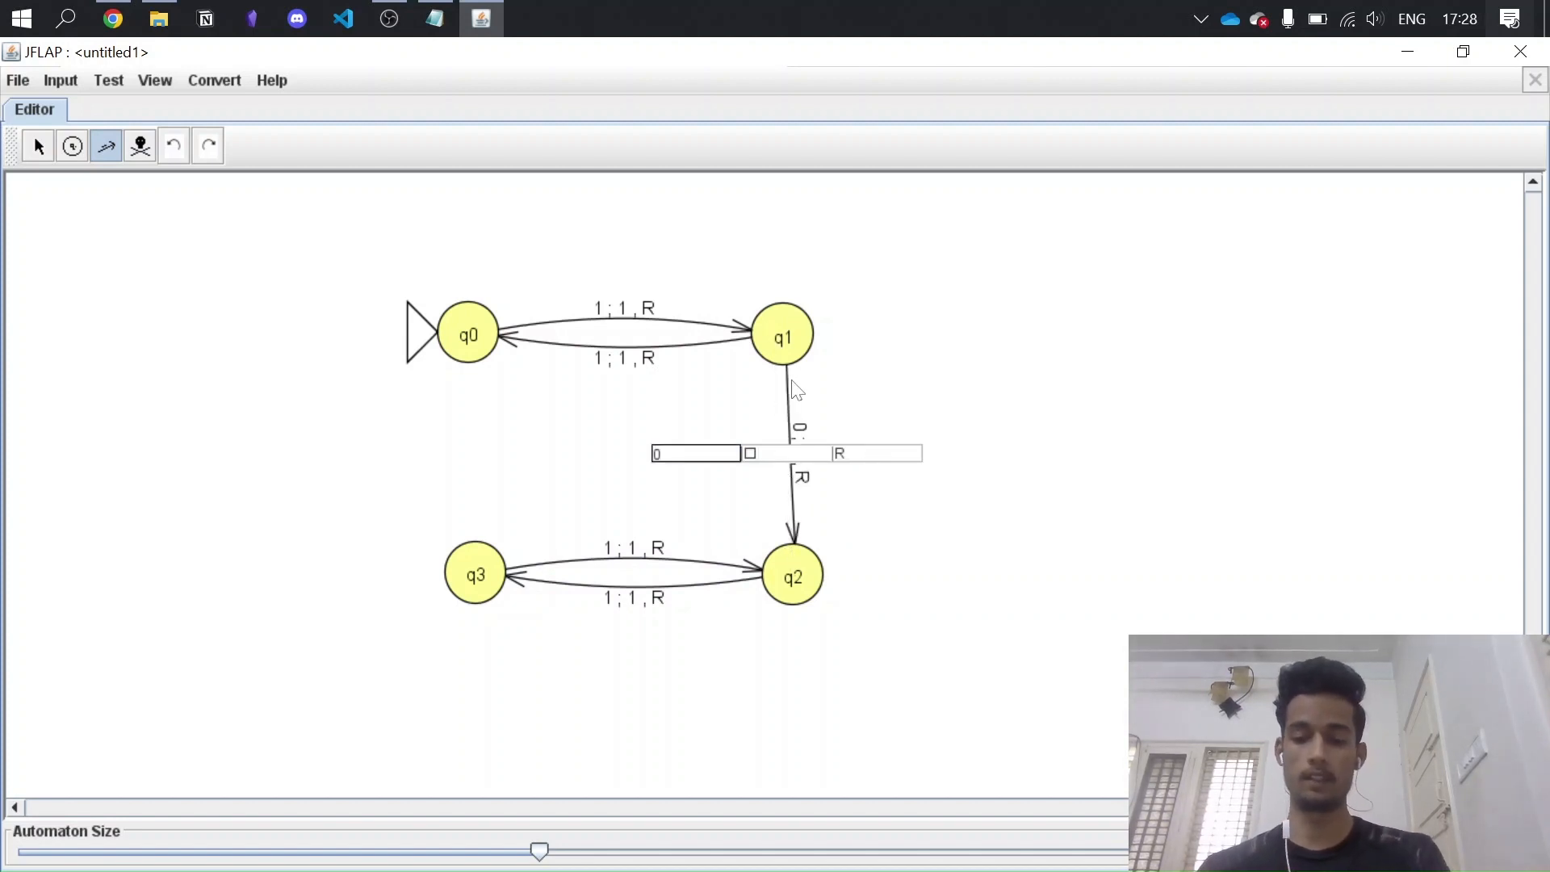
pyautogui.click(788, 456)
pyautogui.write('0')
pyautogui.press('Return')
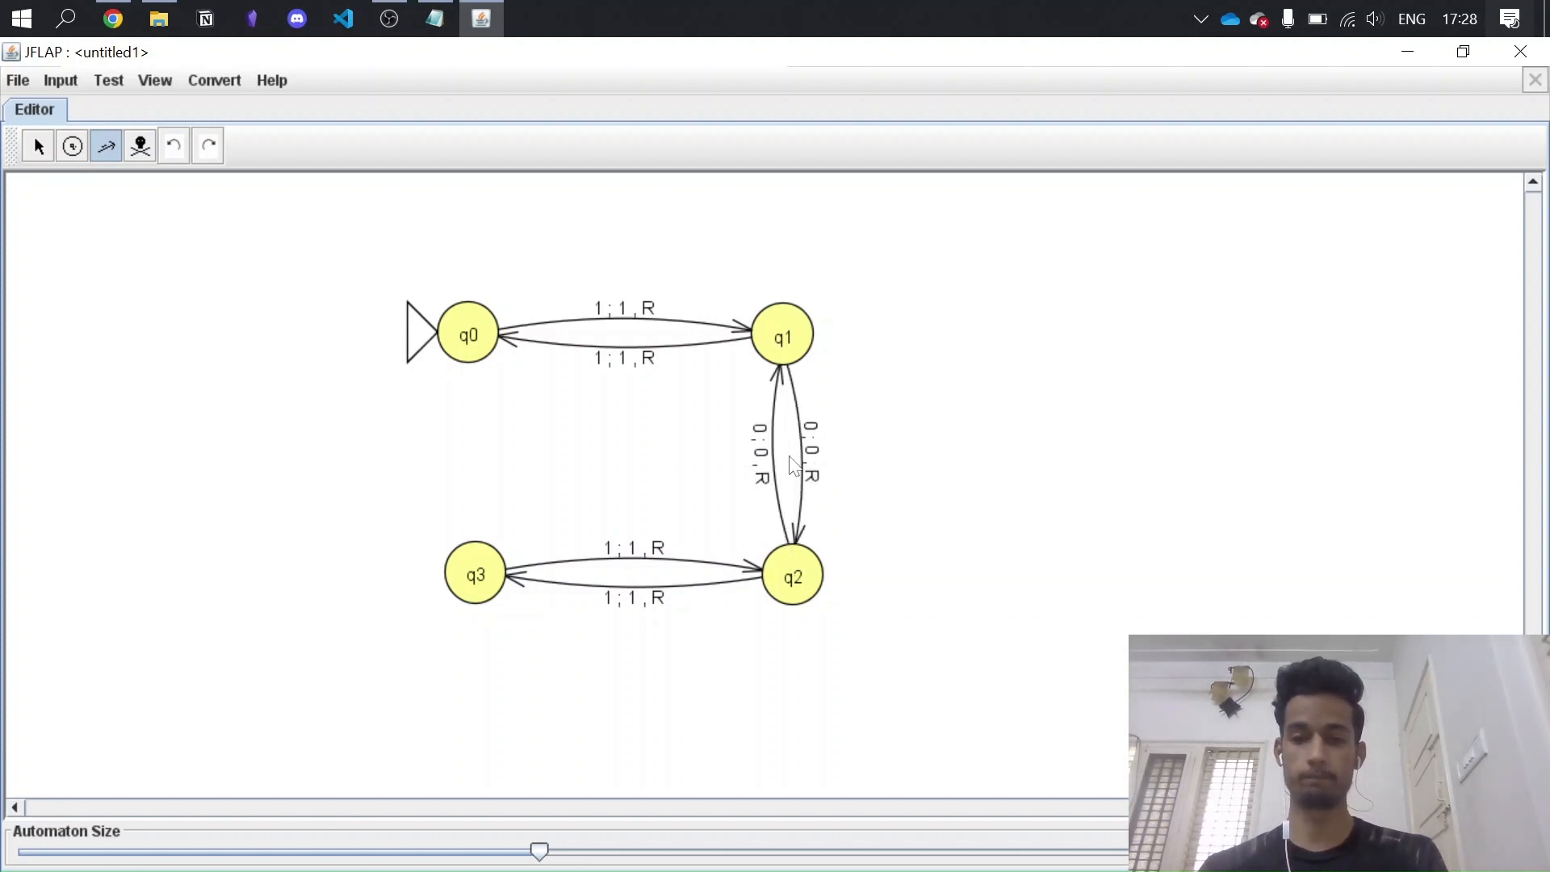
# Step: Add a transition from q0 to q3 that reads 0, writes 0 and moves R
pyautogui.moveTo(474, 359); pyautogui.dragTo(482, 565)
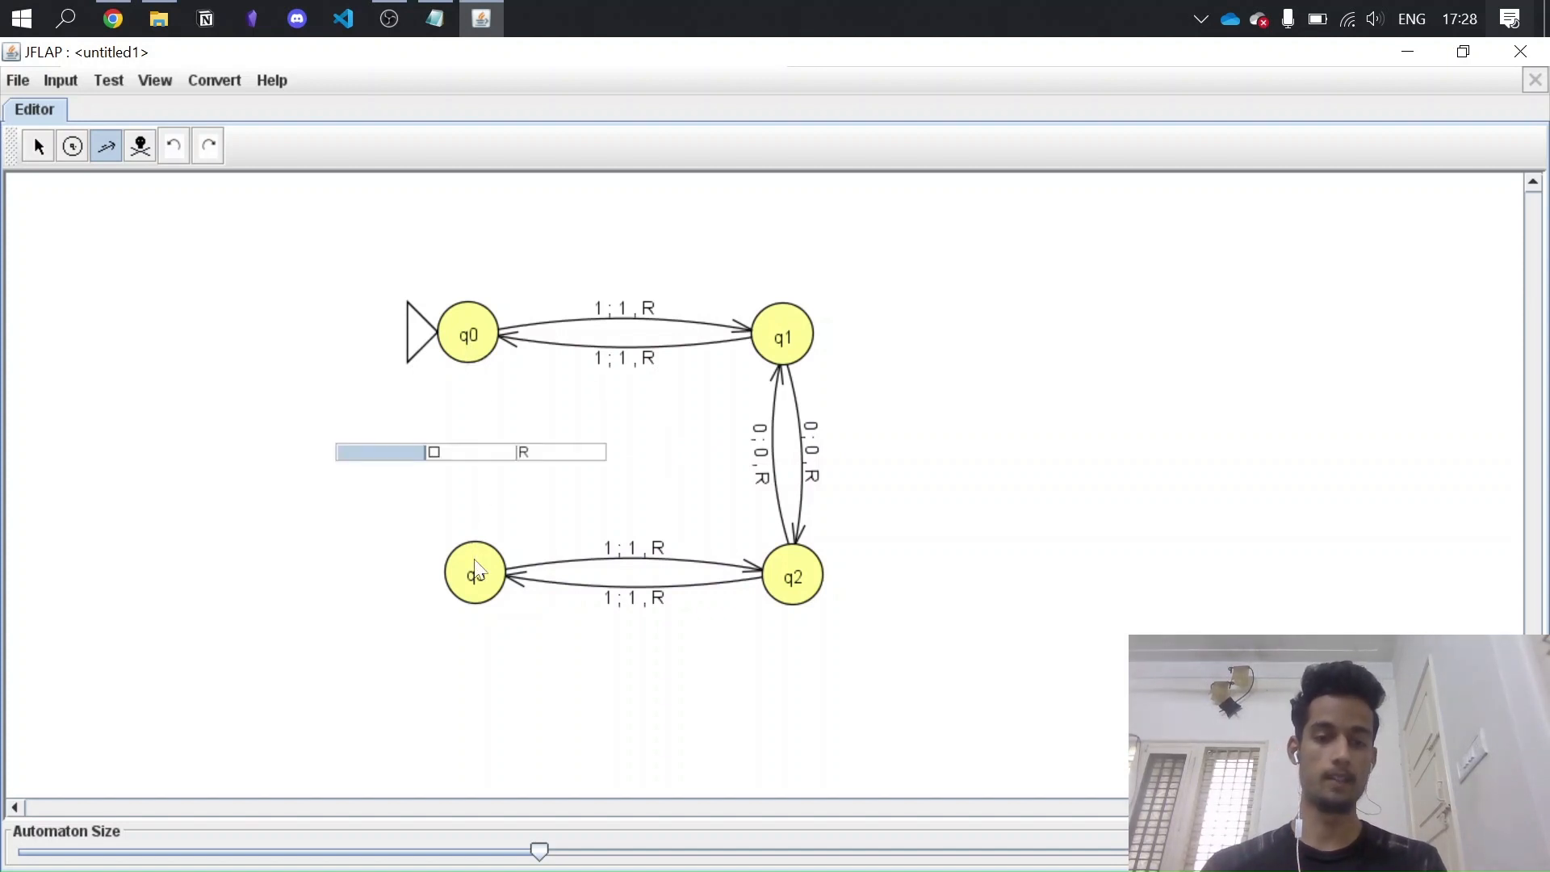
pyautogui.write('0')
pyautogui.click(457, 454)
pyautogui.write('0')
pyautogui.press('Return')
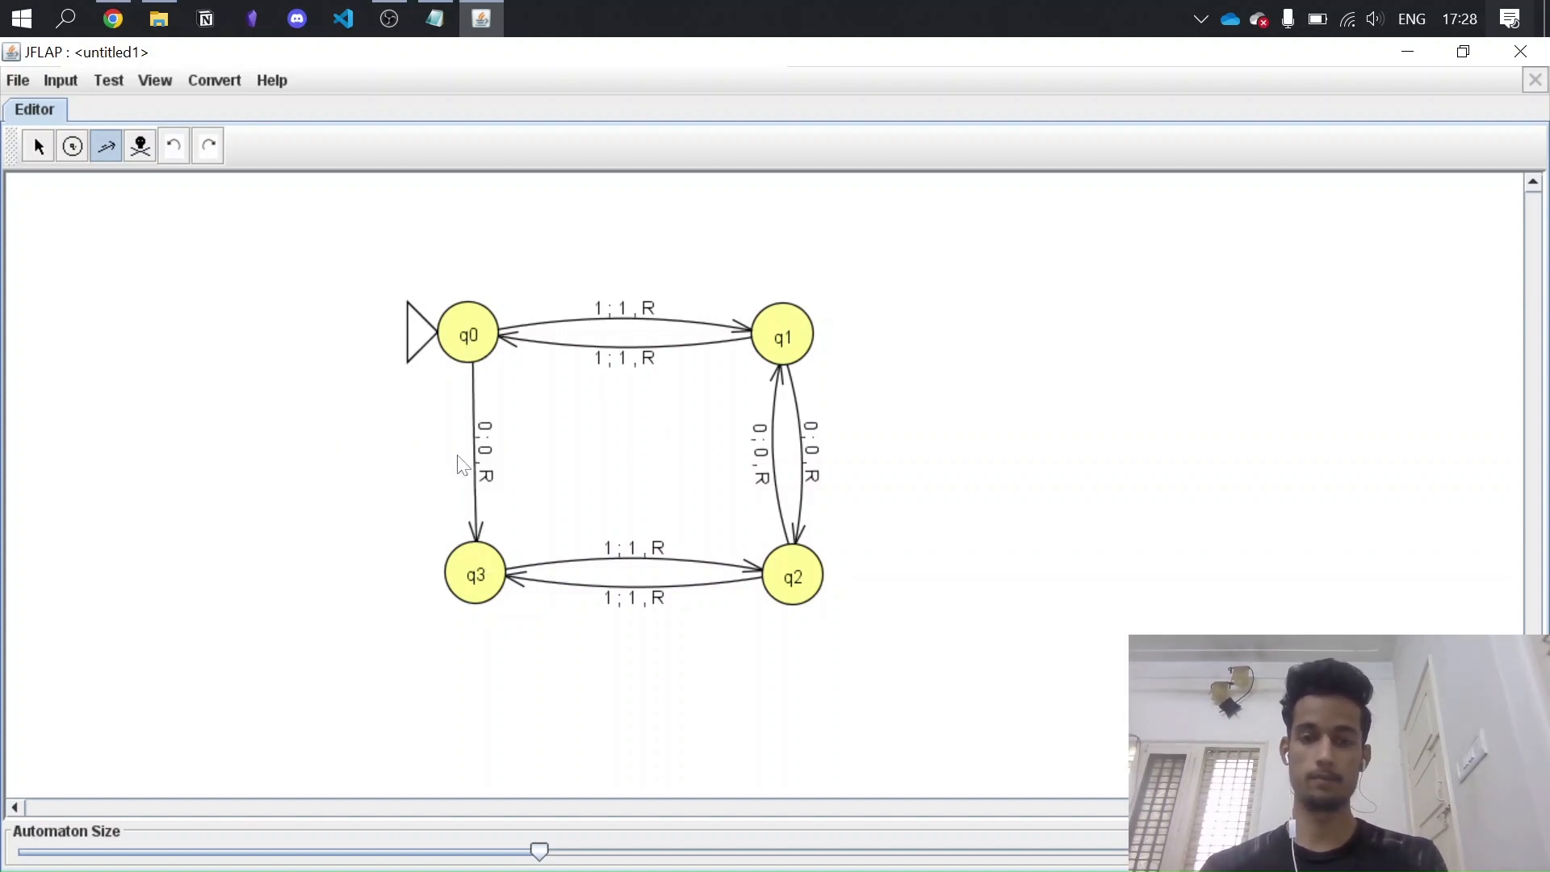
# Step: Add a return transition from q3 to q0 that reads 0, writes 0 and moves R
pyautogui.moveTo(481, 593); pyautogui.dragTo(479, 371)
pyautogui.write('0')
pyautogui.click(460, 453)
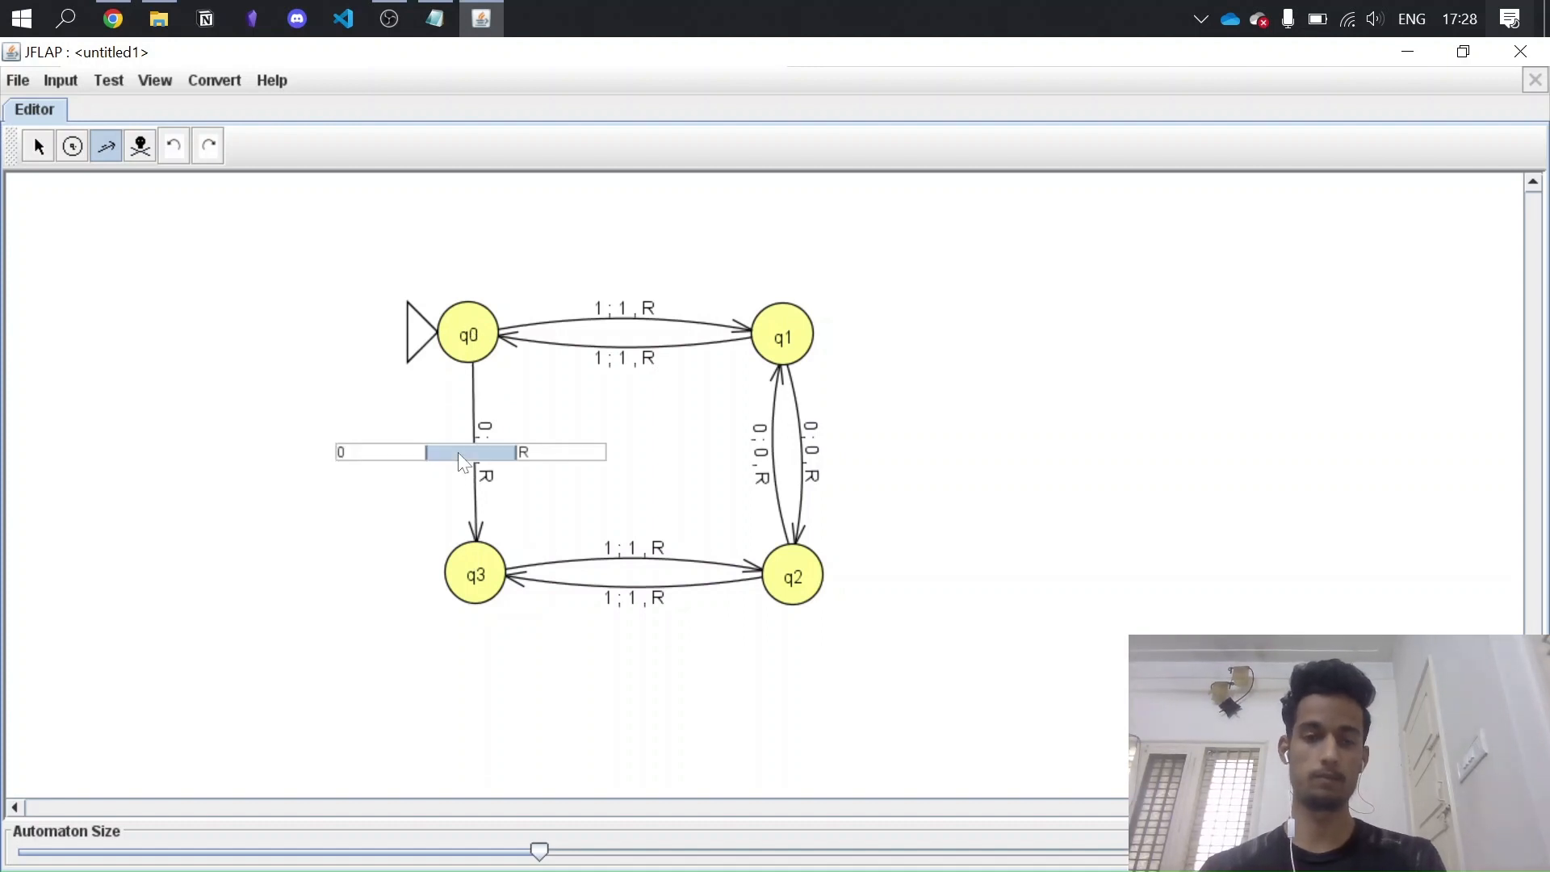
pyautogui.write('0')
pyautogui.press('Return')
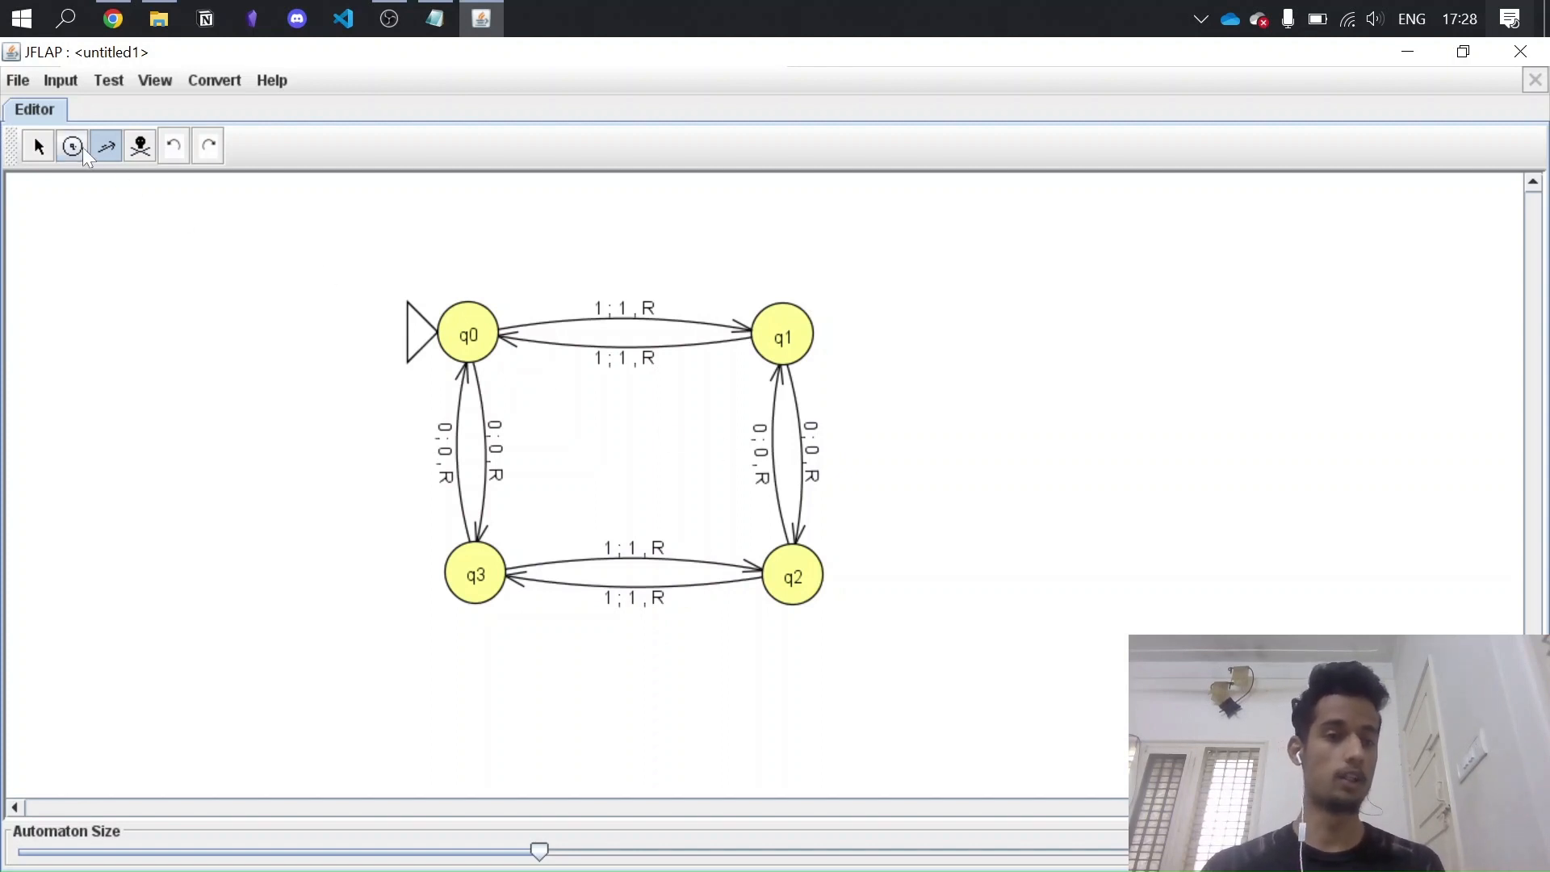
# Step: Add a fifth state below and to the left of q3 and mark it as final
pyautogui.click(276, 668)
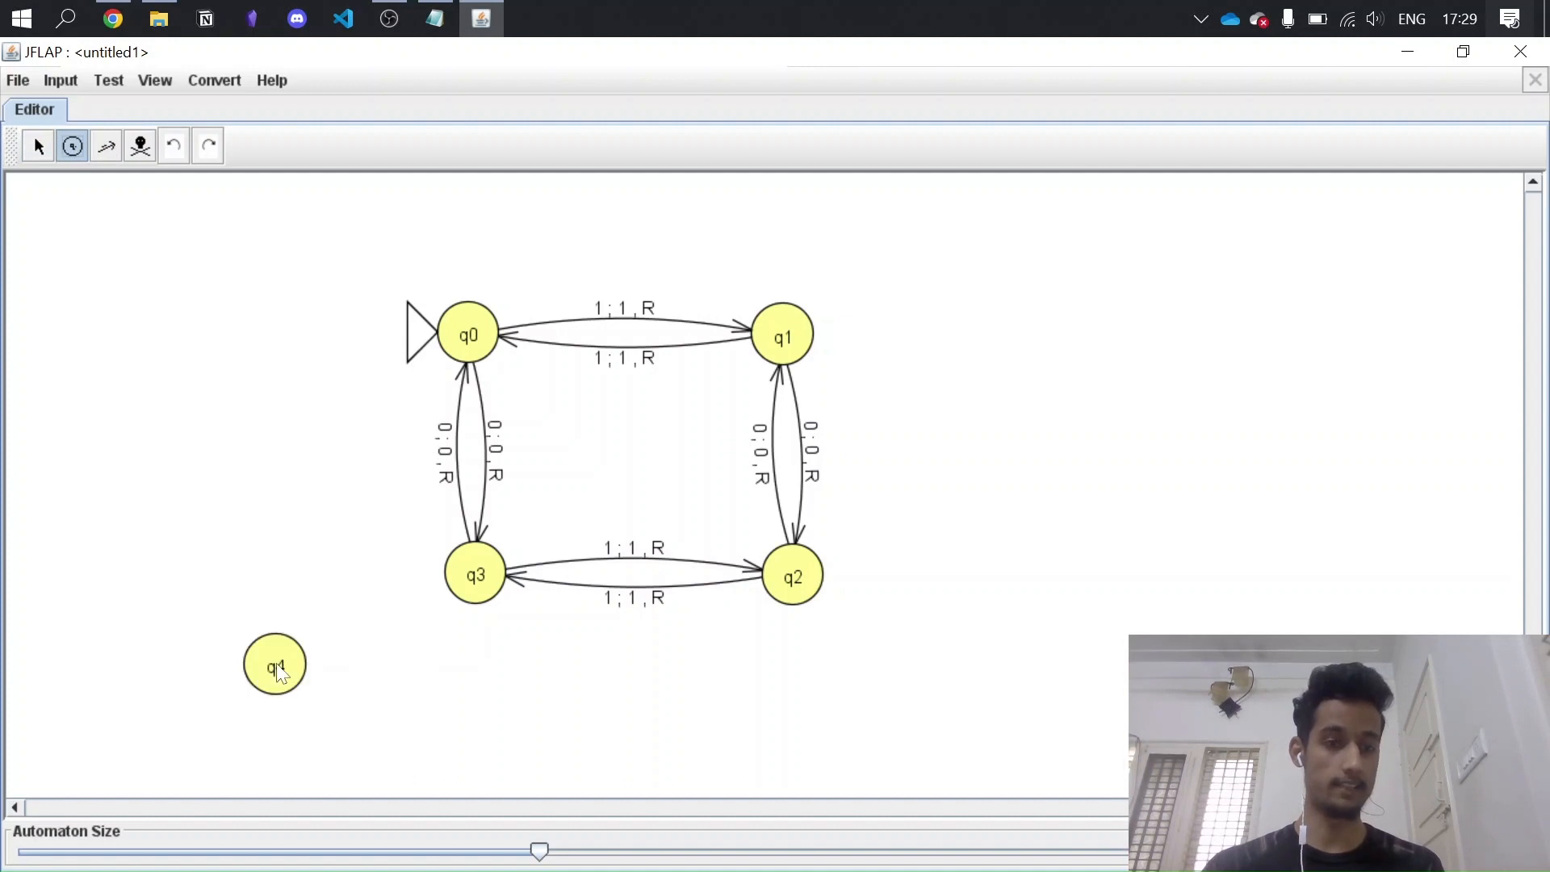
pyautogui.click(38, 146)
pyautogui.rightClick(278, 660)
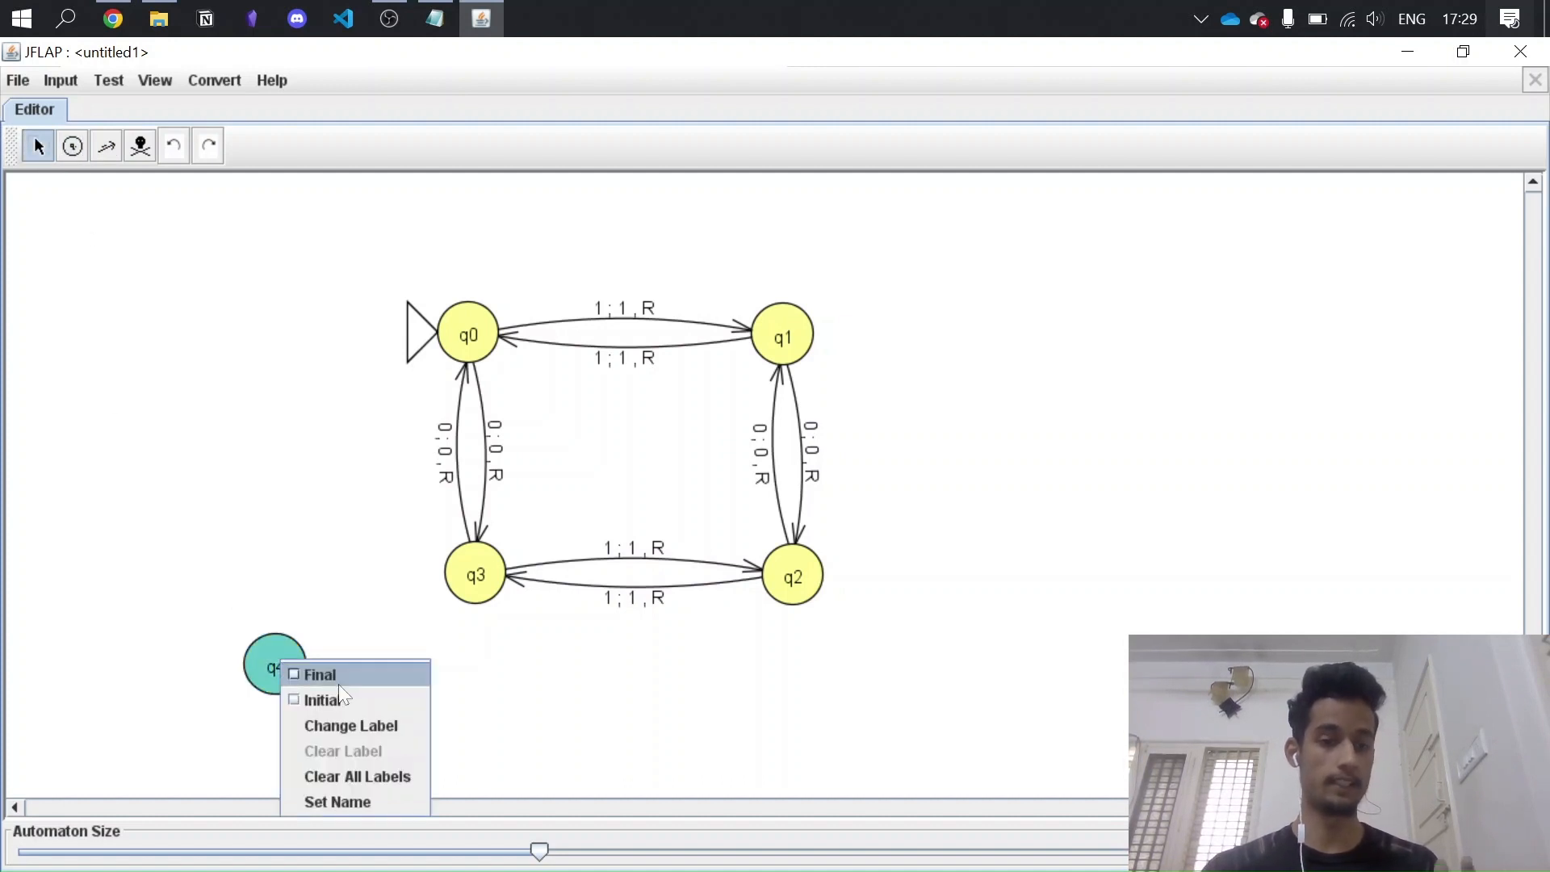
pyautogui.click(338, 674)
# Step: Add a transition from q3 to final state q4 that reads blank, writes blank and moves R
pyautogui.click(105, 146)
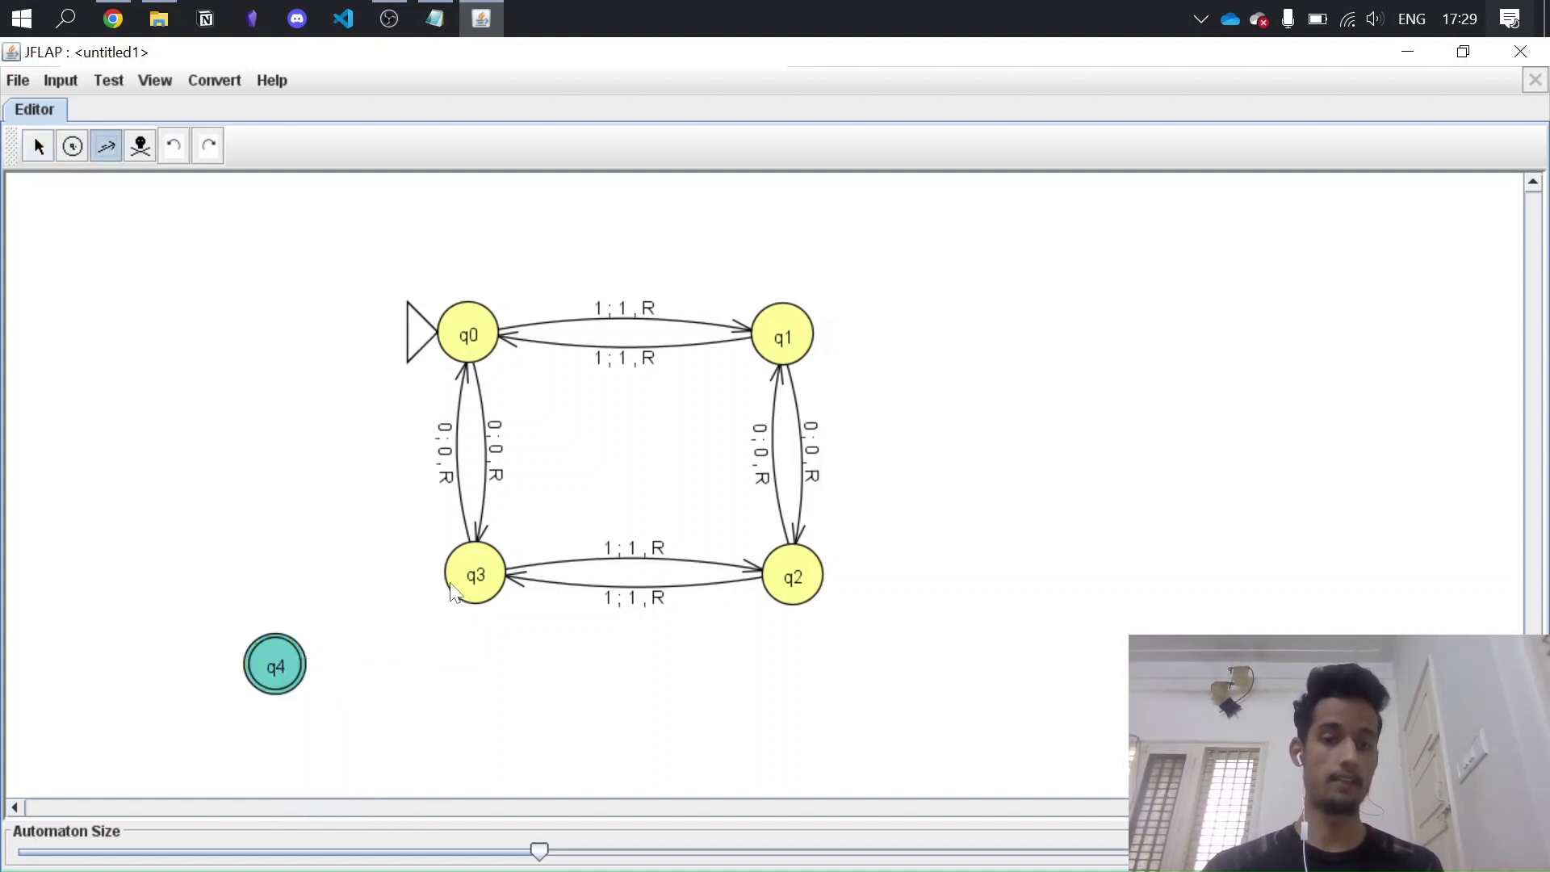
pyautogui.moveTo(466, 578); pyautogui.dragTo(301, 664)
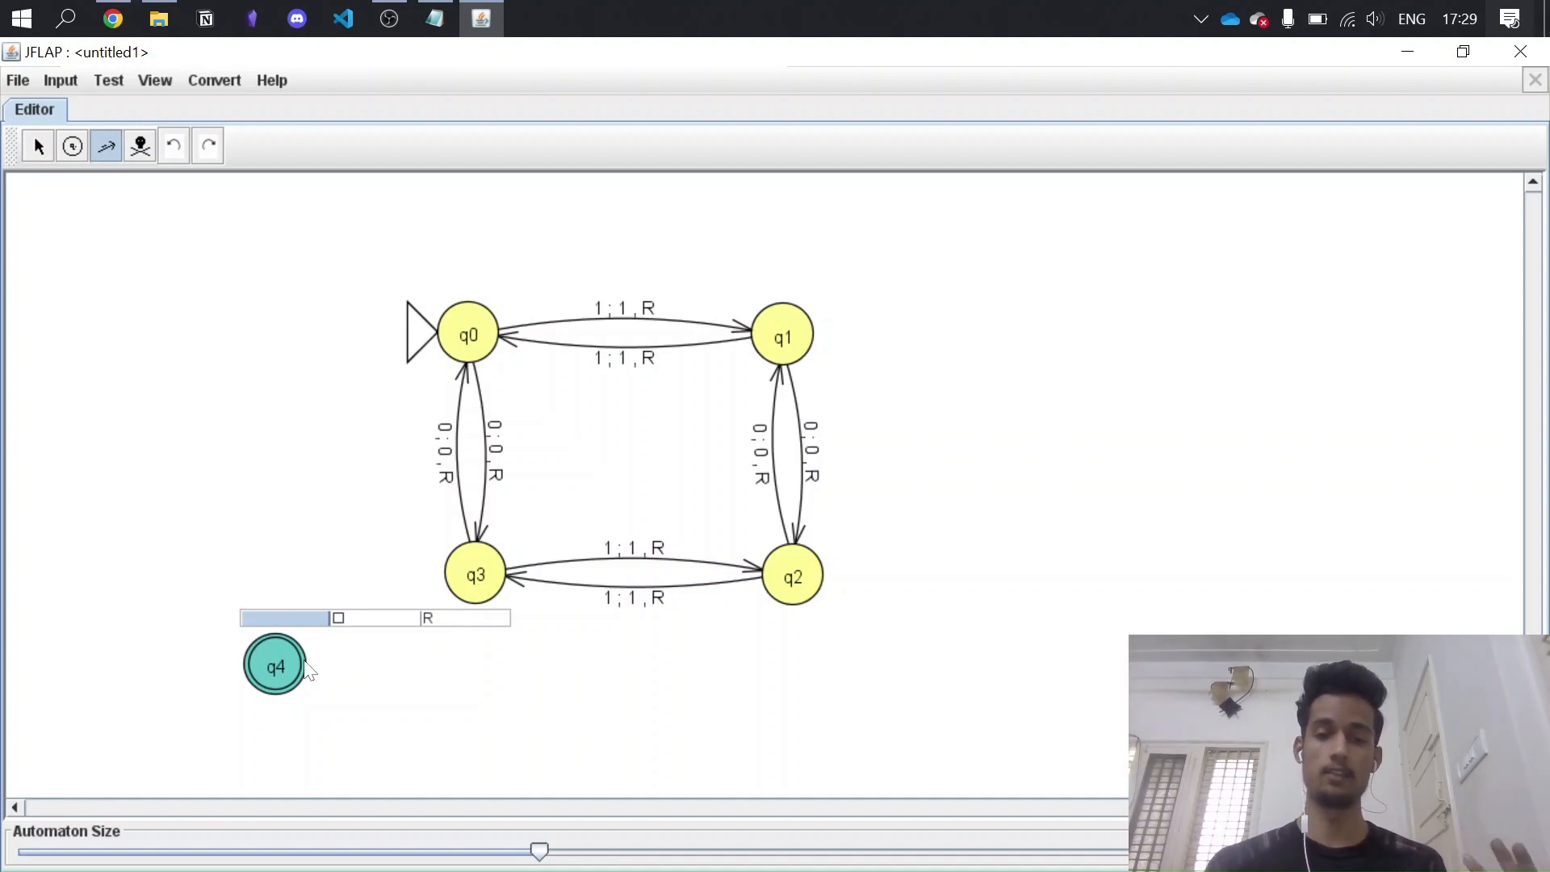
pyautogui.press('Return')
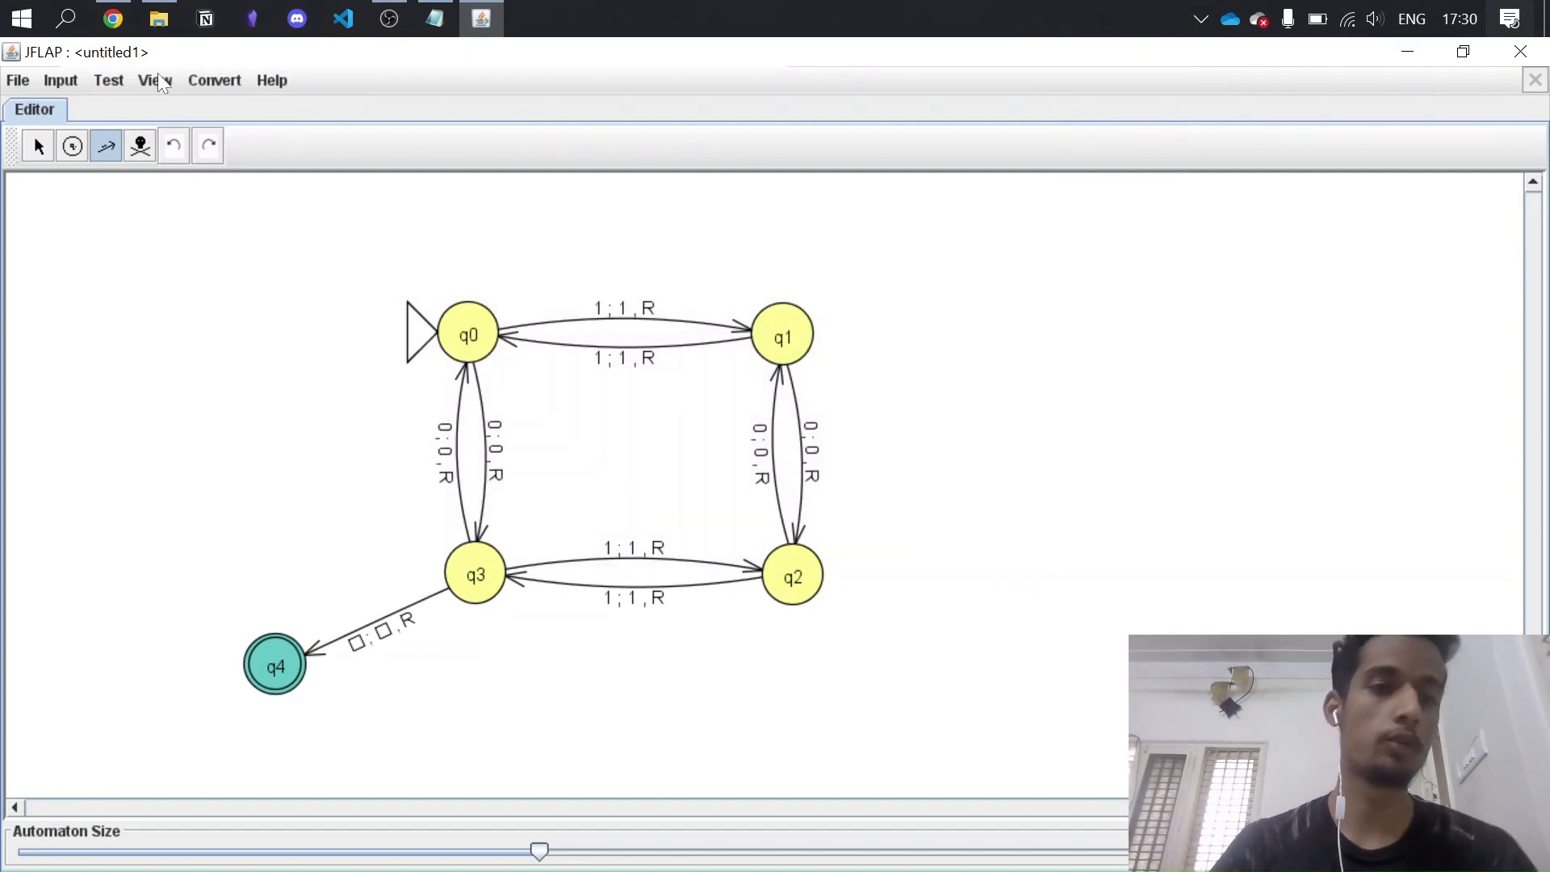
# Step: Start a step-by-step simulation of the machine on the input string 1011001
pyautogui.click(69, 84)
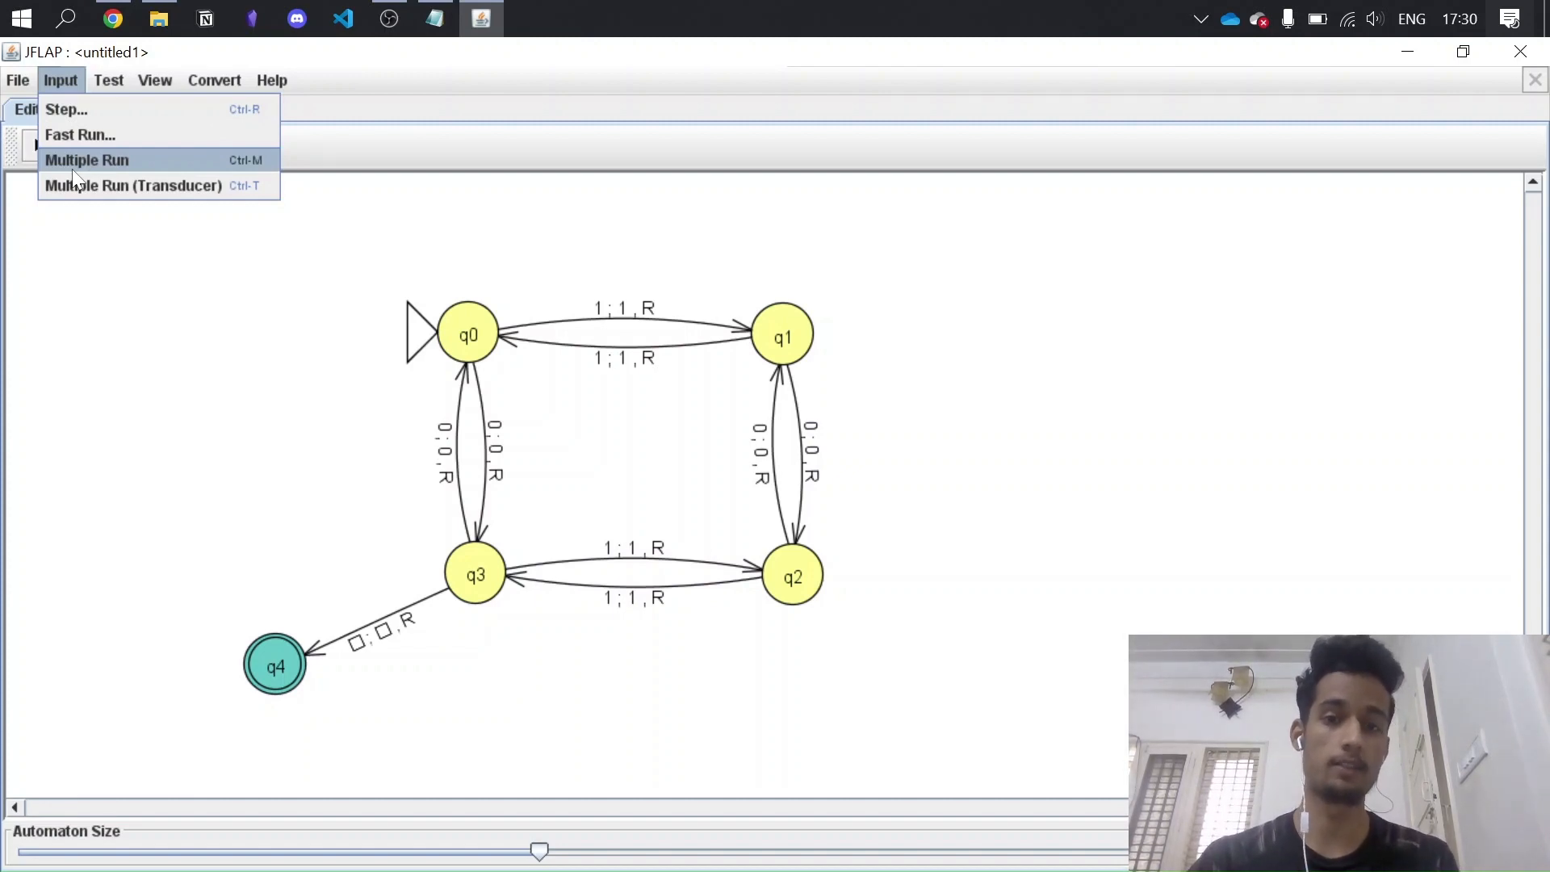
pyautogui.click(95, 111)
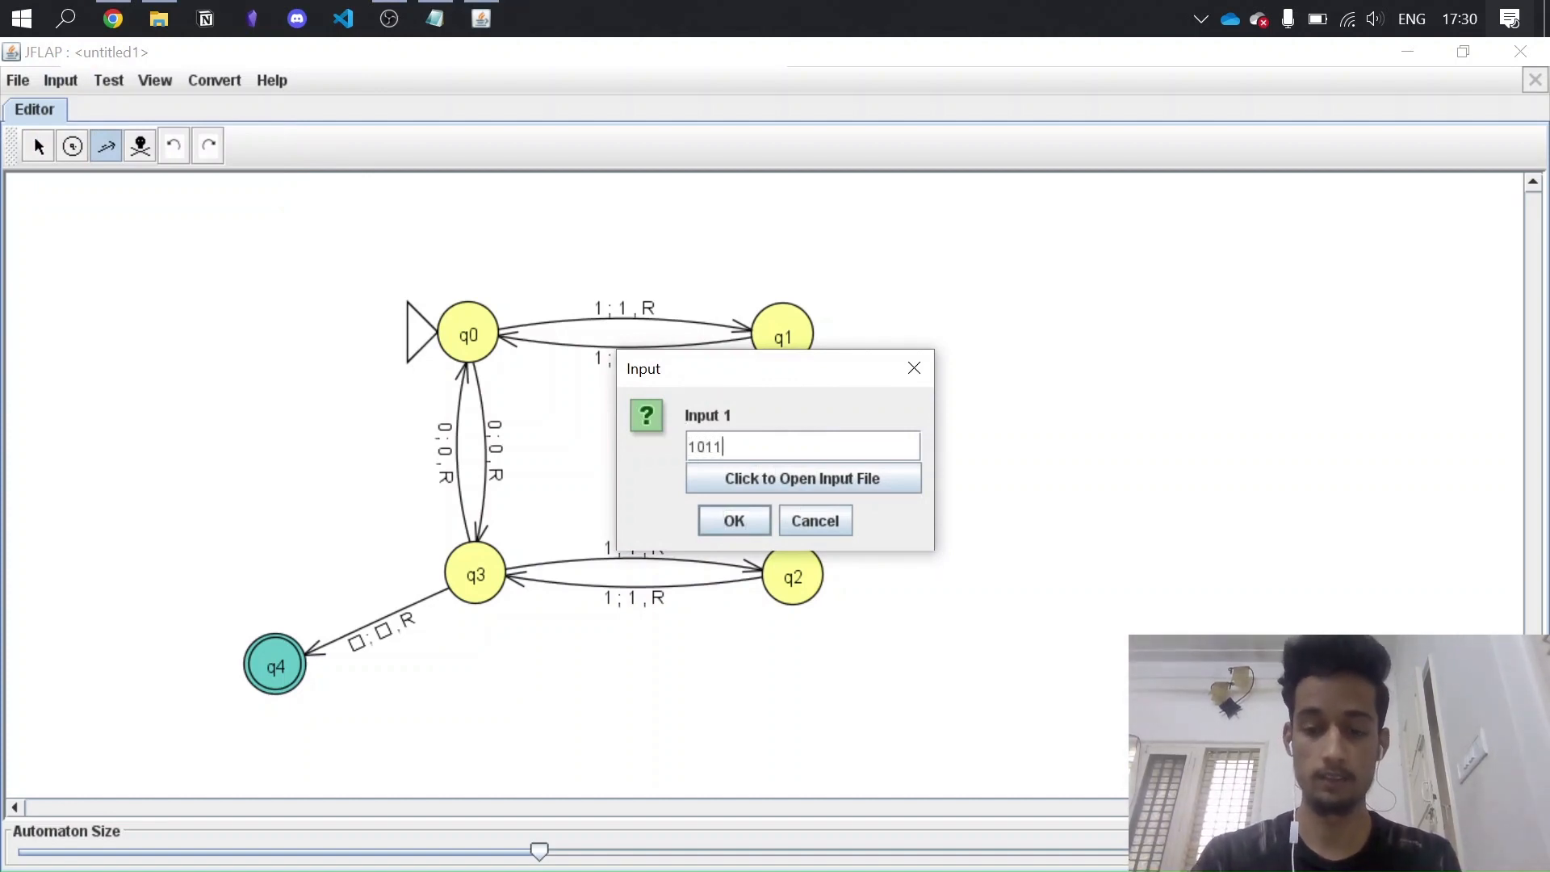
pyautogui.click(739, 517)
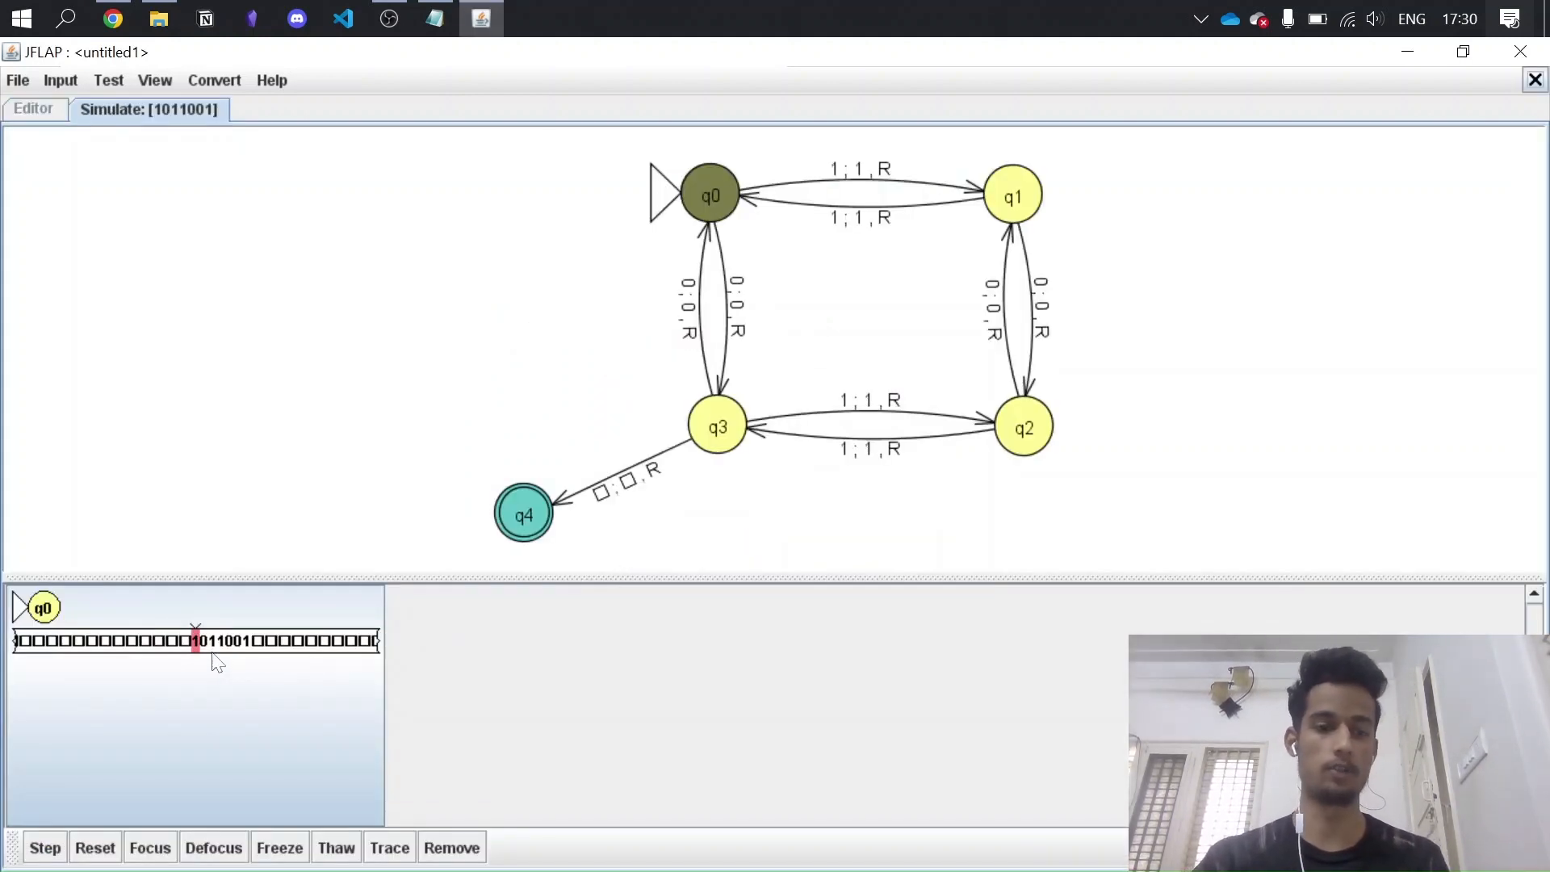
# Step: Advance the 1011001 simulation one transition at a time until the machine halts
pyautogui.click(45, 847)
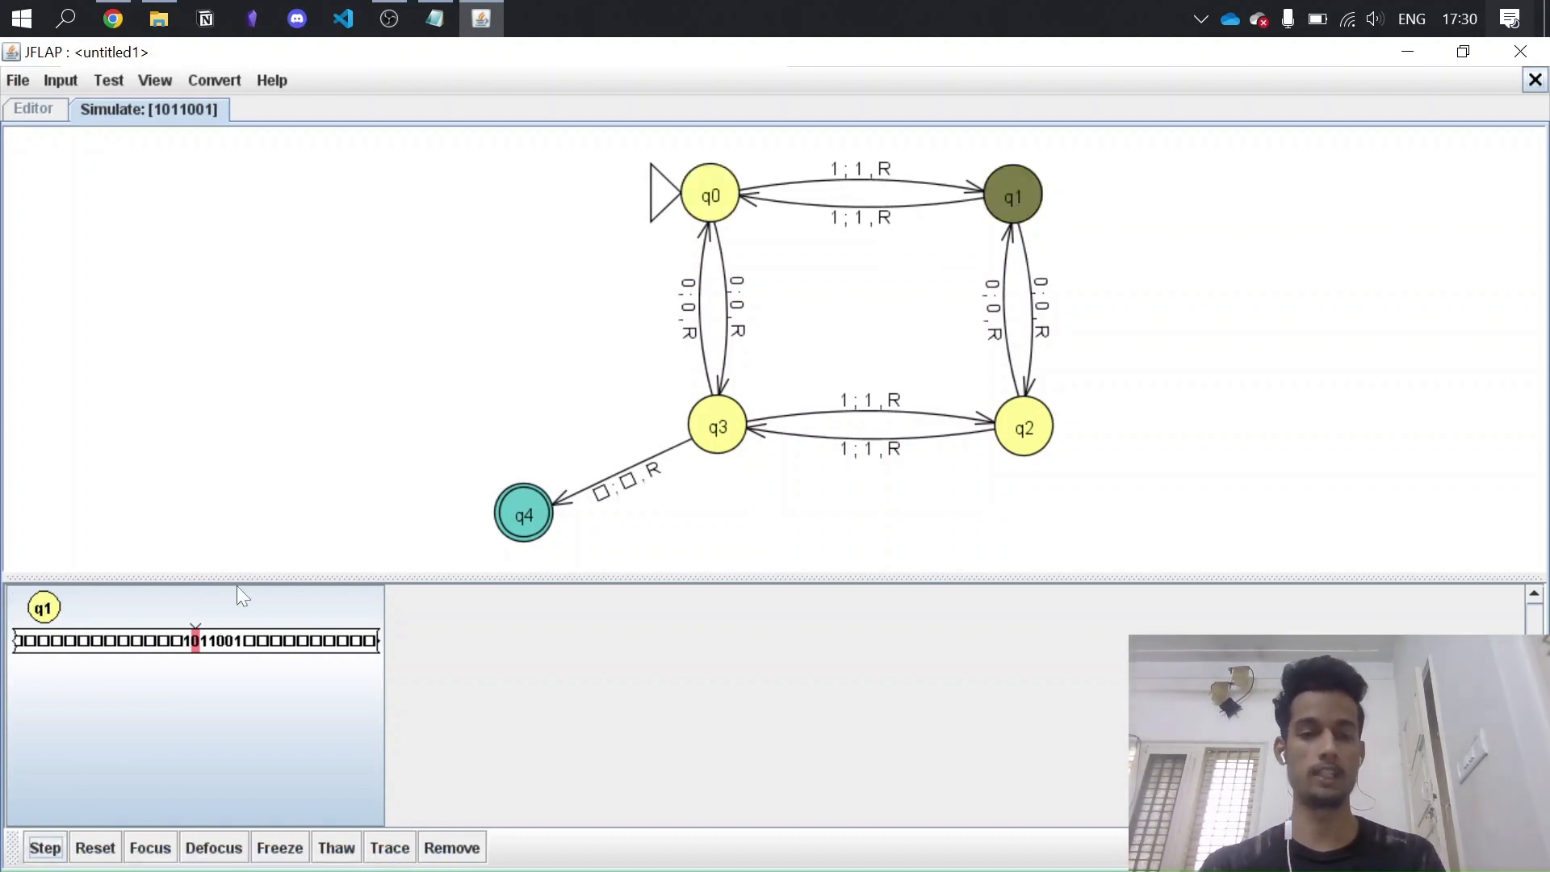
pyautogui.click(45, 847)
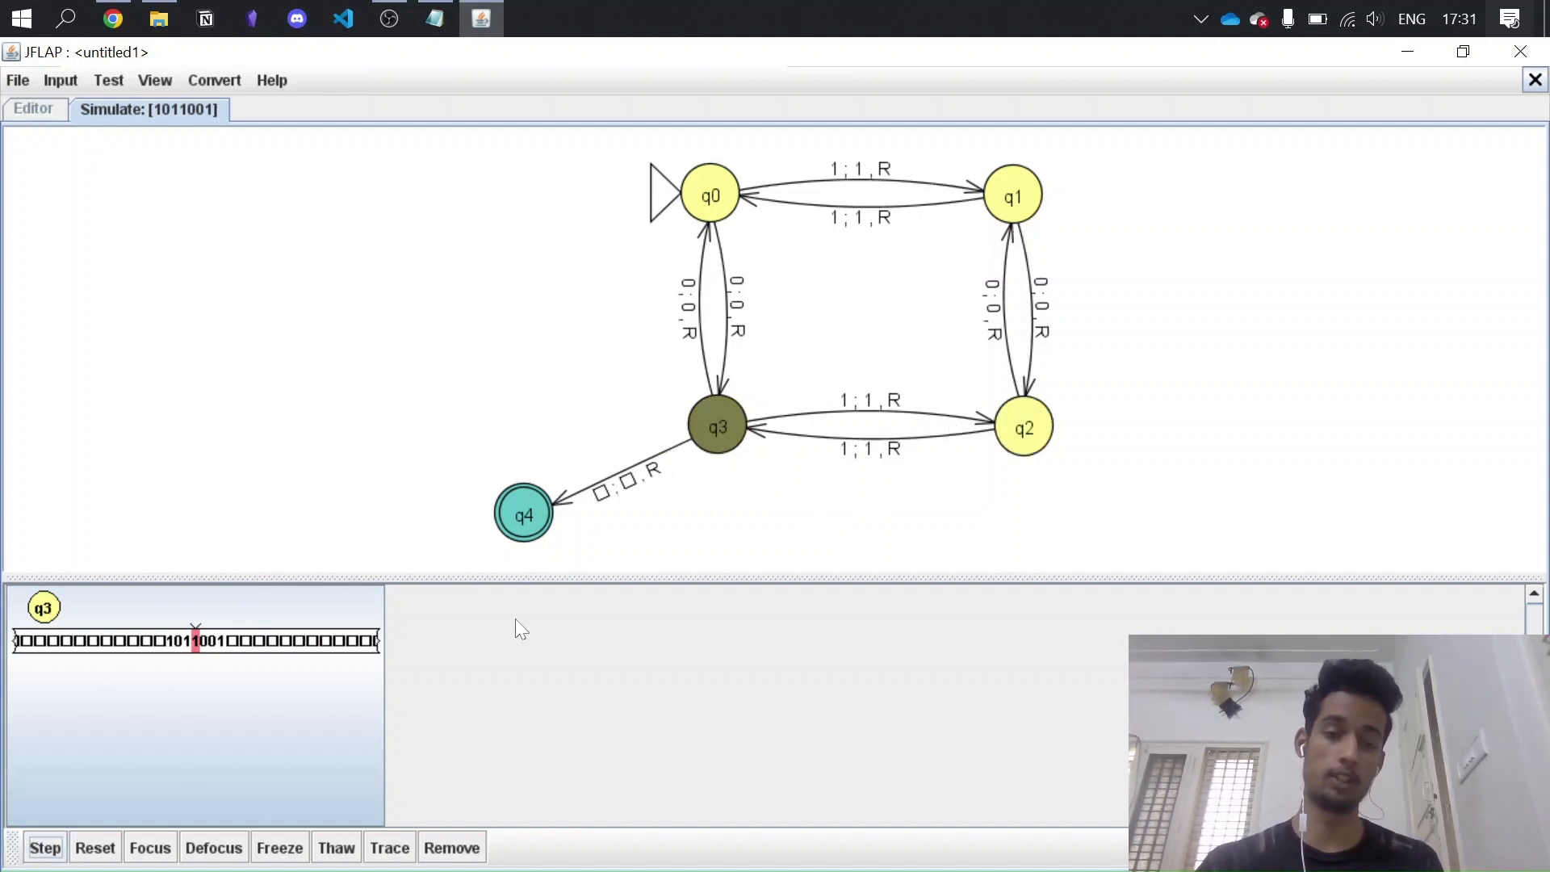
pyautogui.click(45, 847)
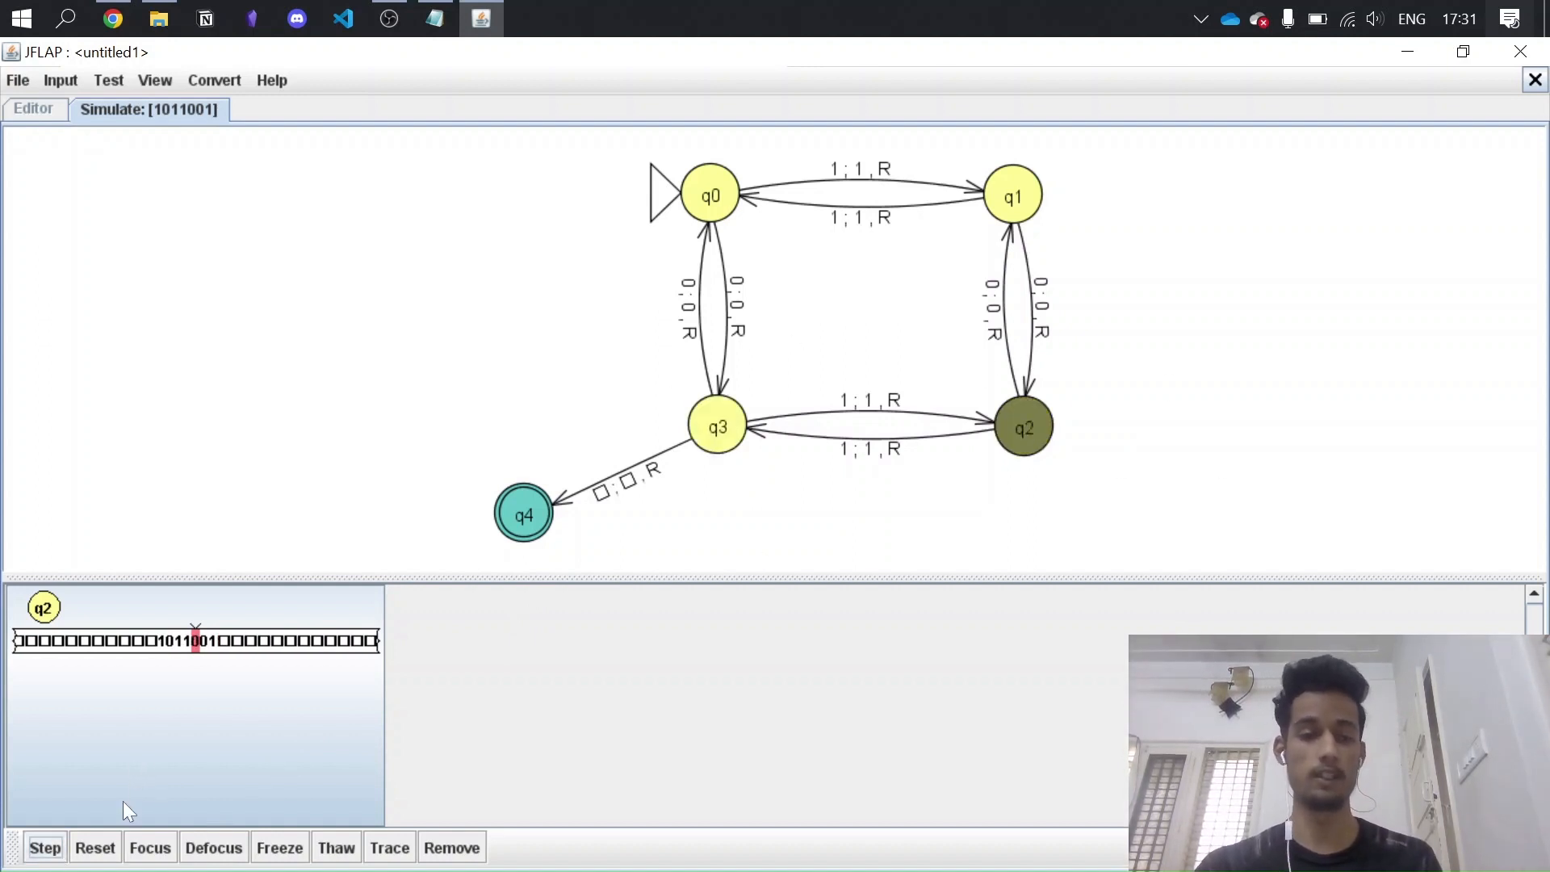
pyautogui.click(45, 847)
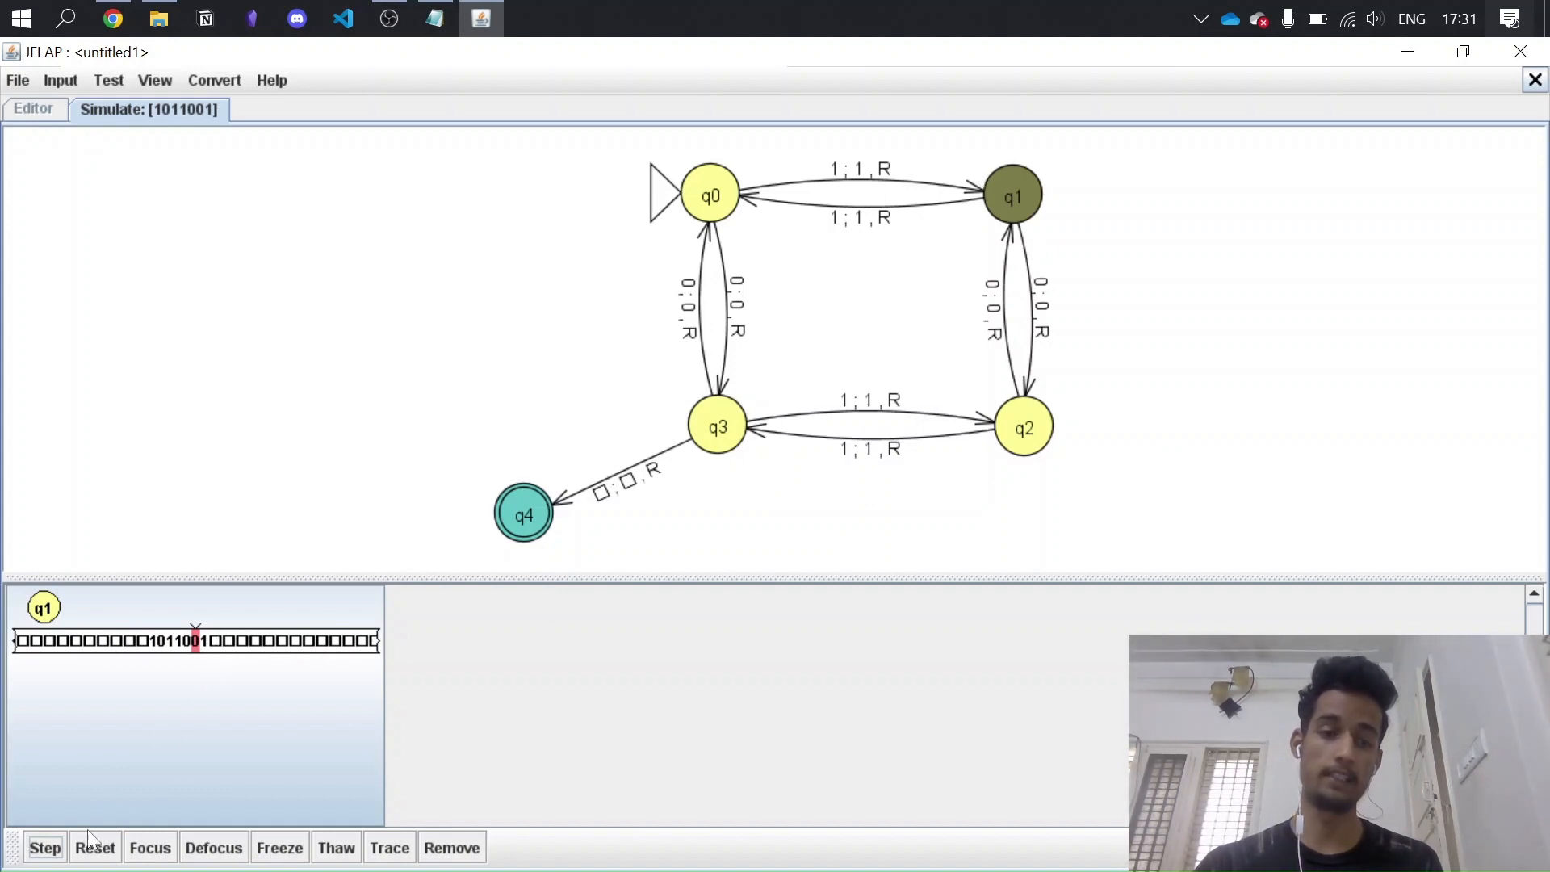
pyautogui.click(45, 847)
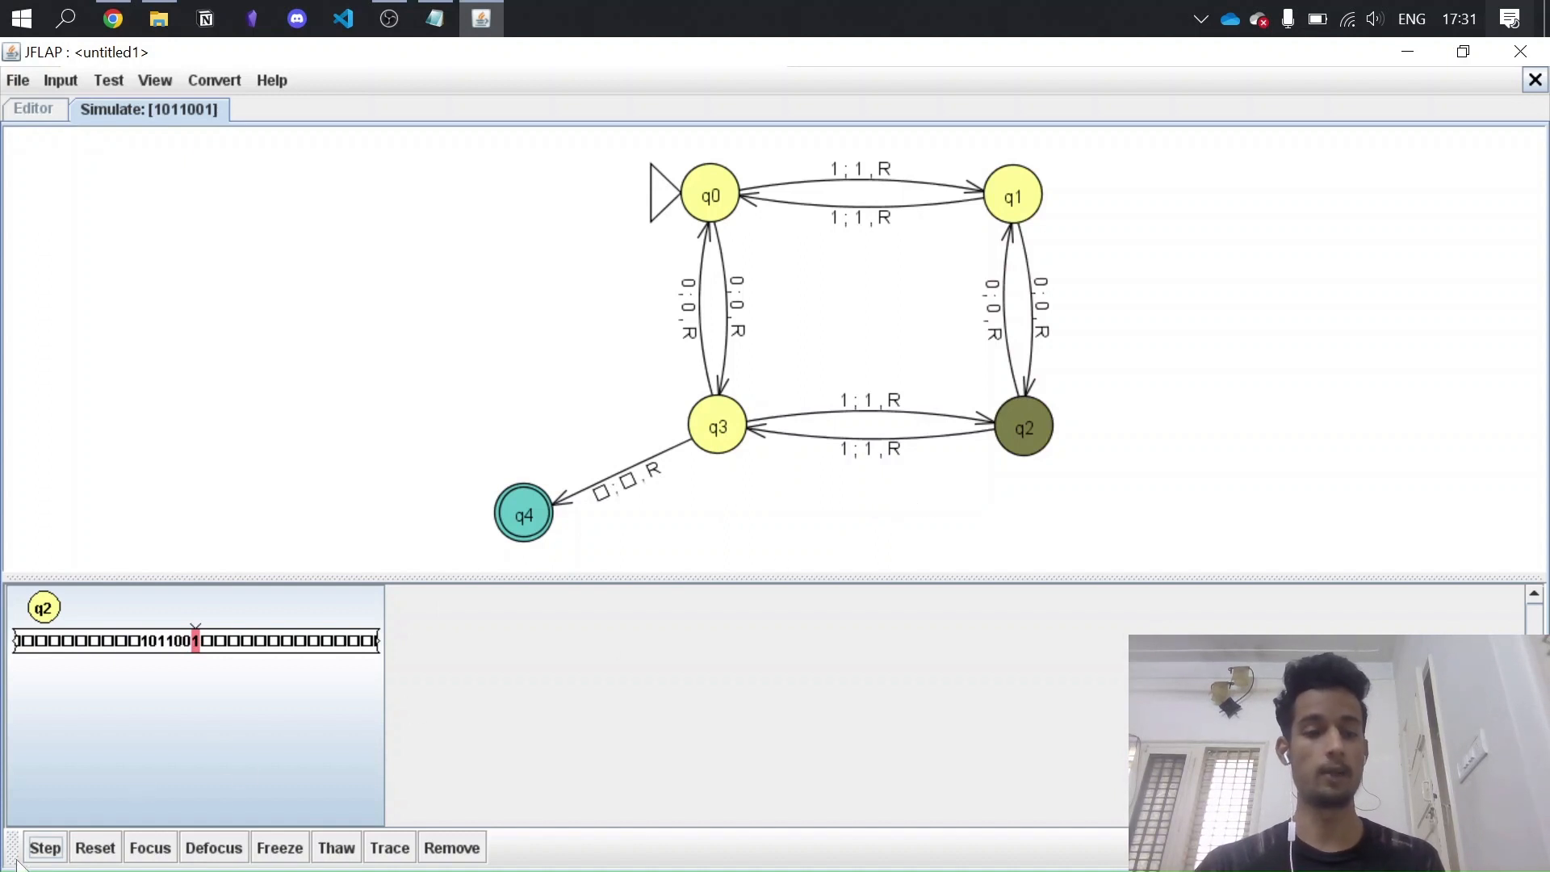
pyautogui.click(46, 847)
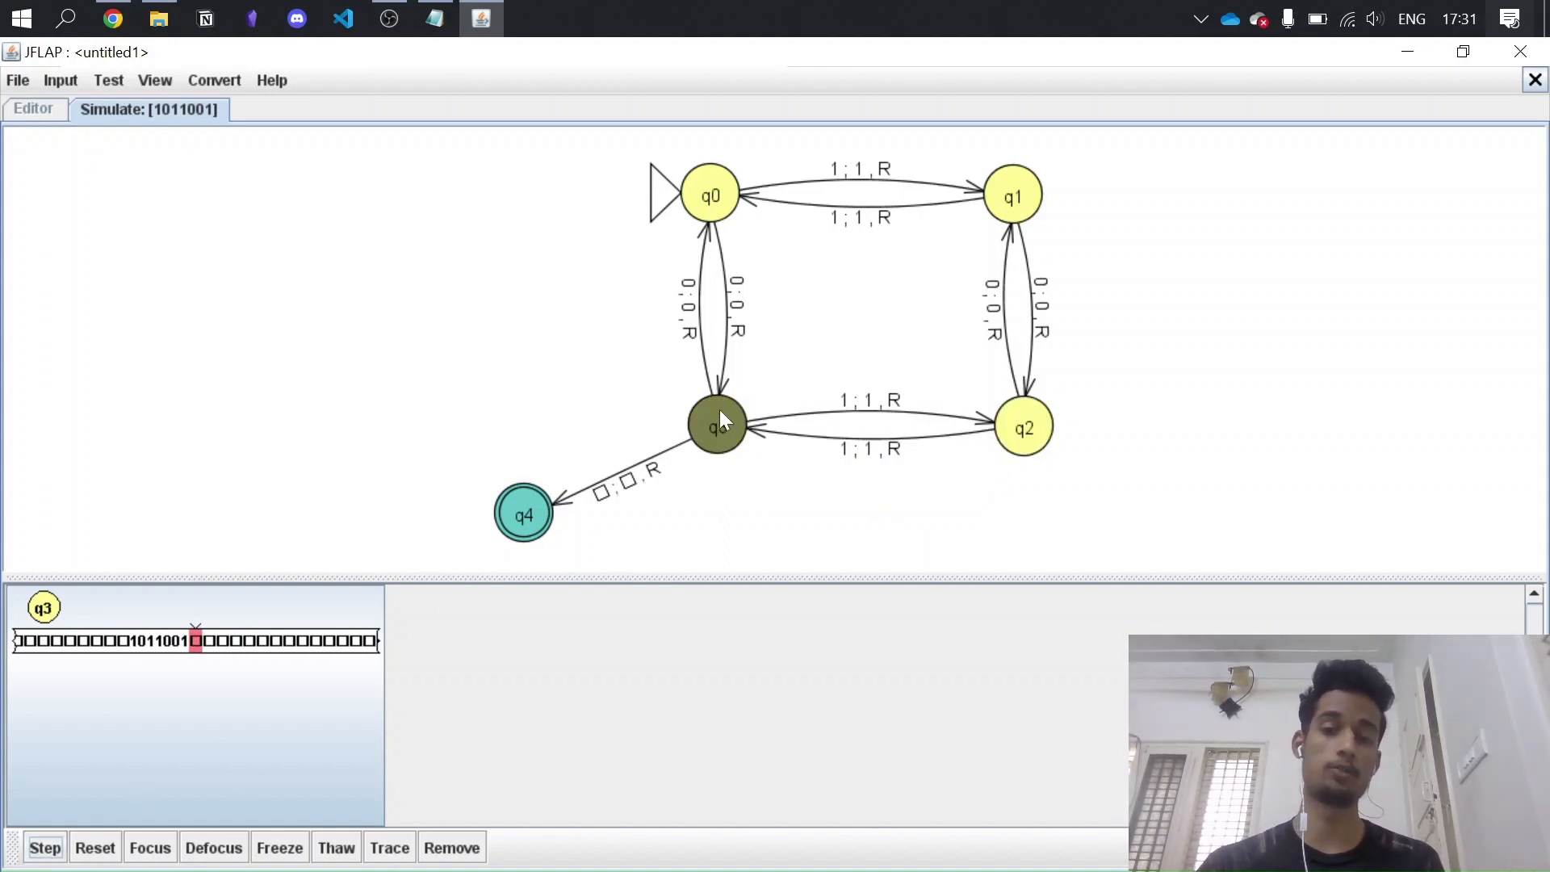
pyautogui.click(45, 847)
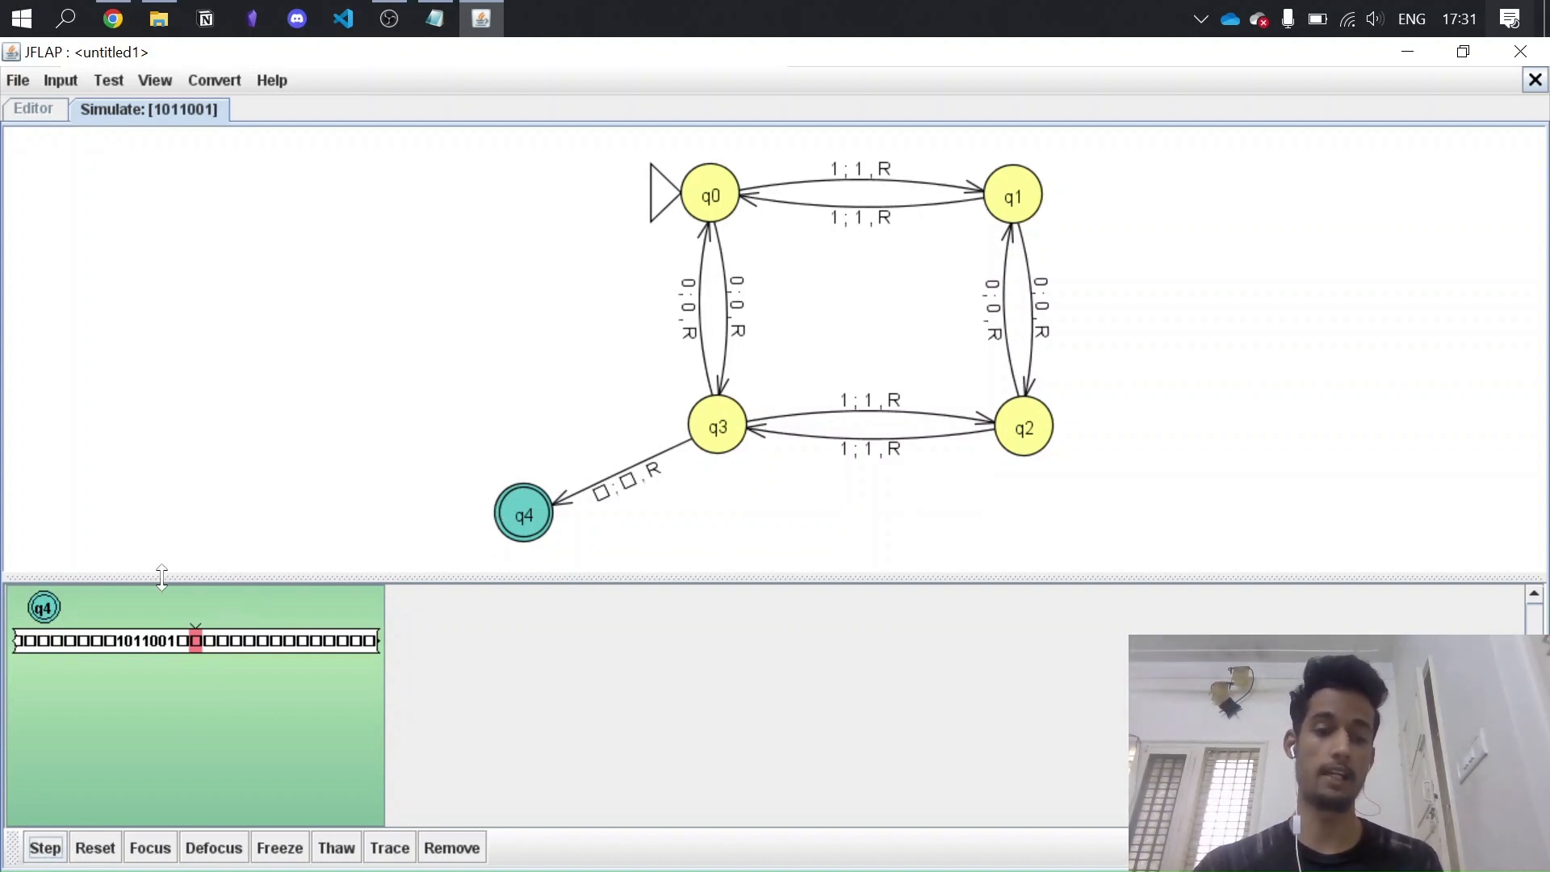
# Step: Start another step-by-step simulation with the input string 001
pyautogui.click(51, 80)
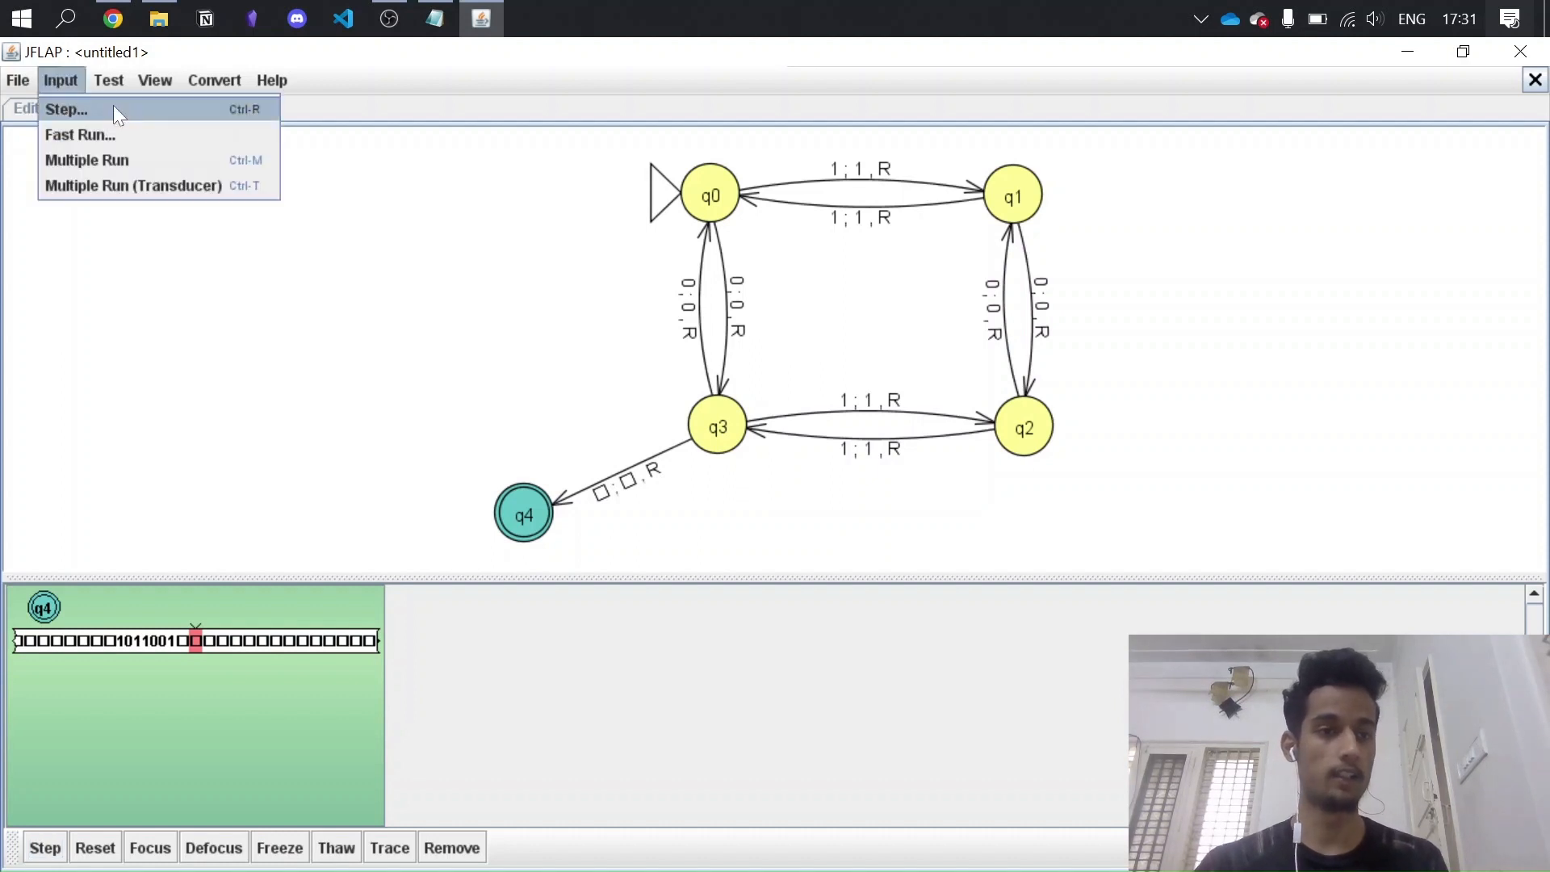
pyautogui.click(113, 107)
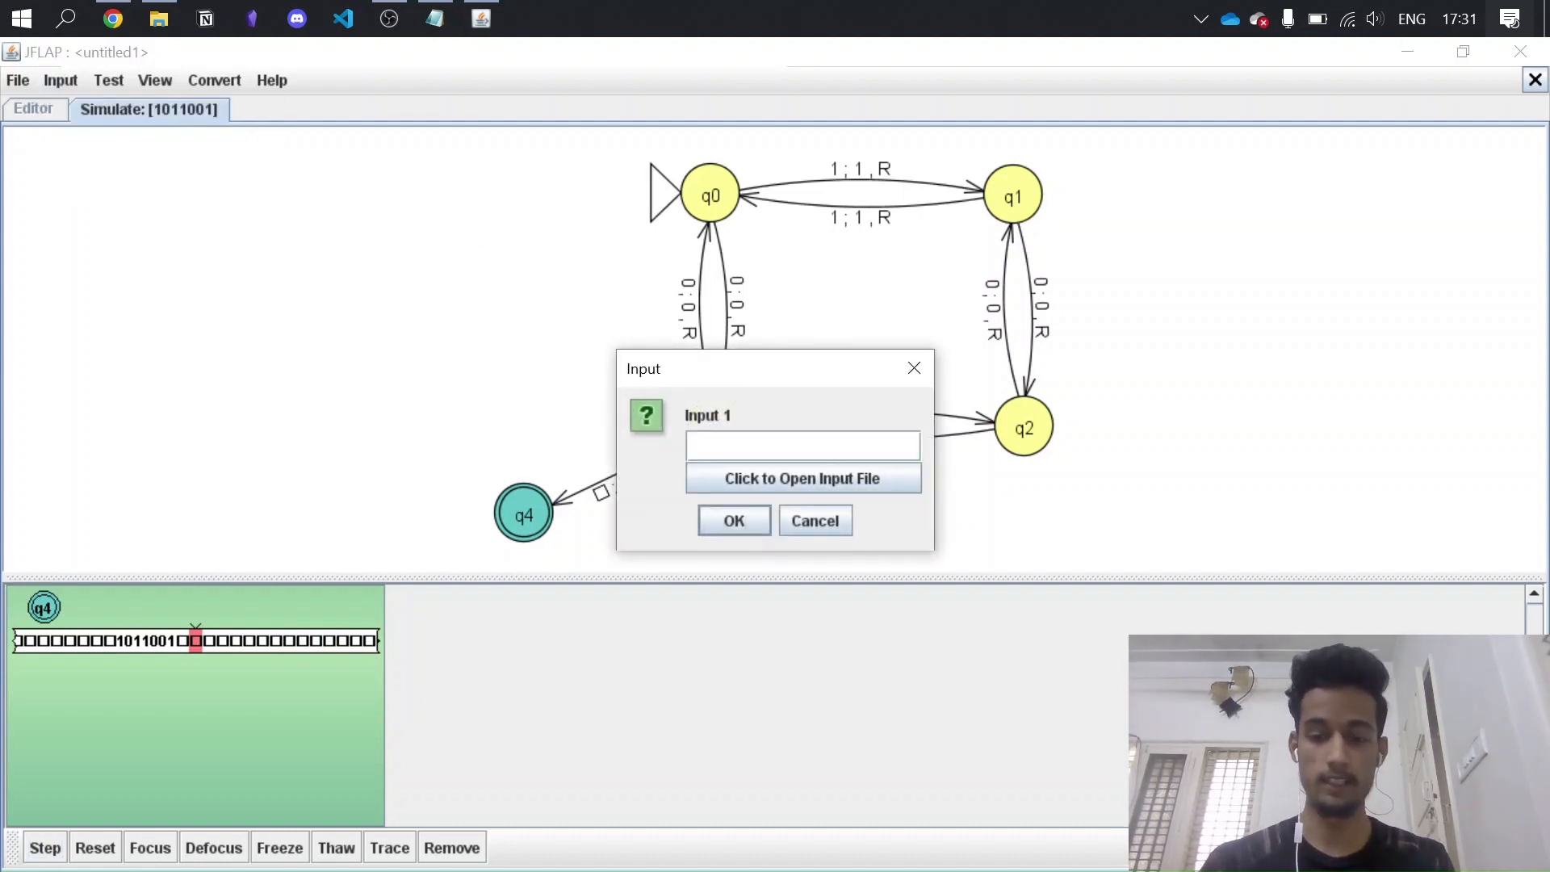
pyautogui.write('00')
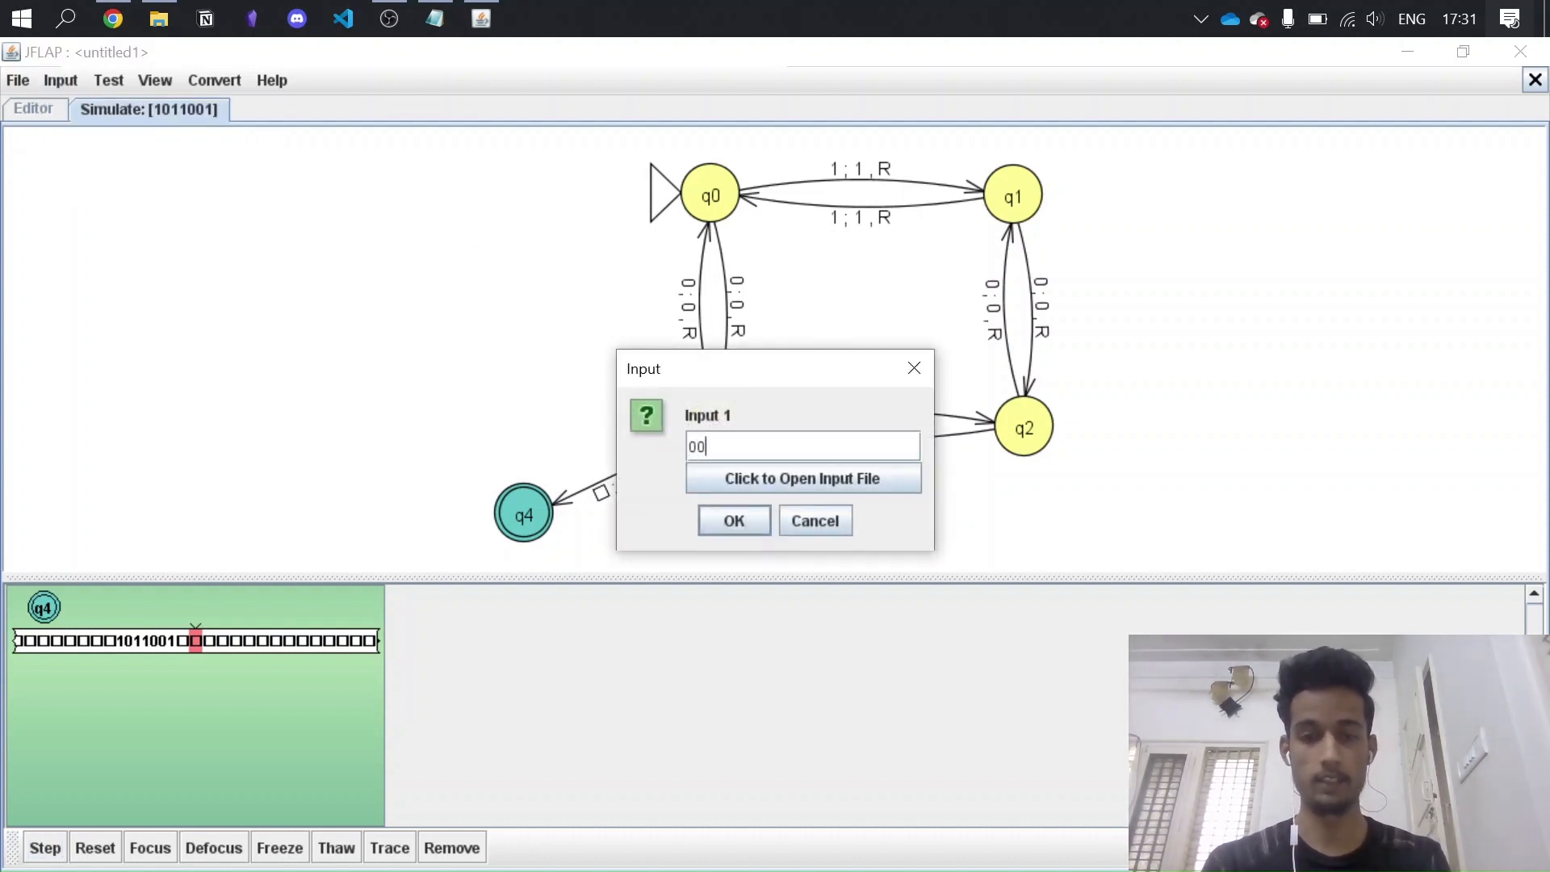
pyautogui.write('1')
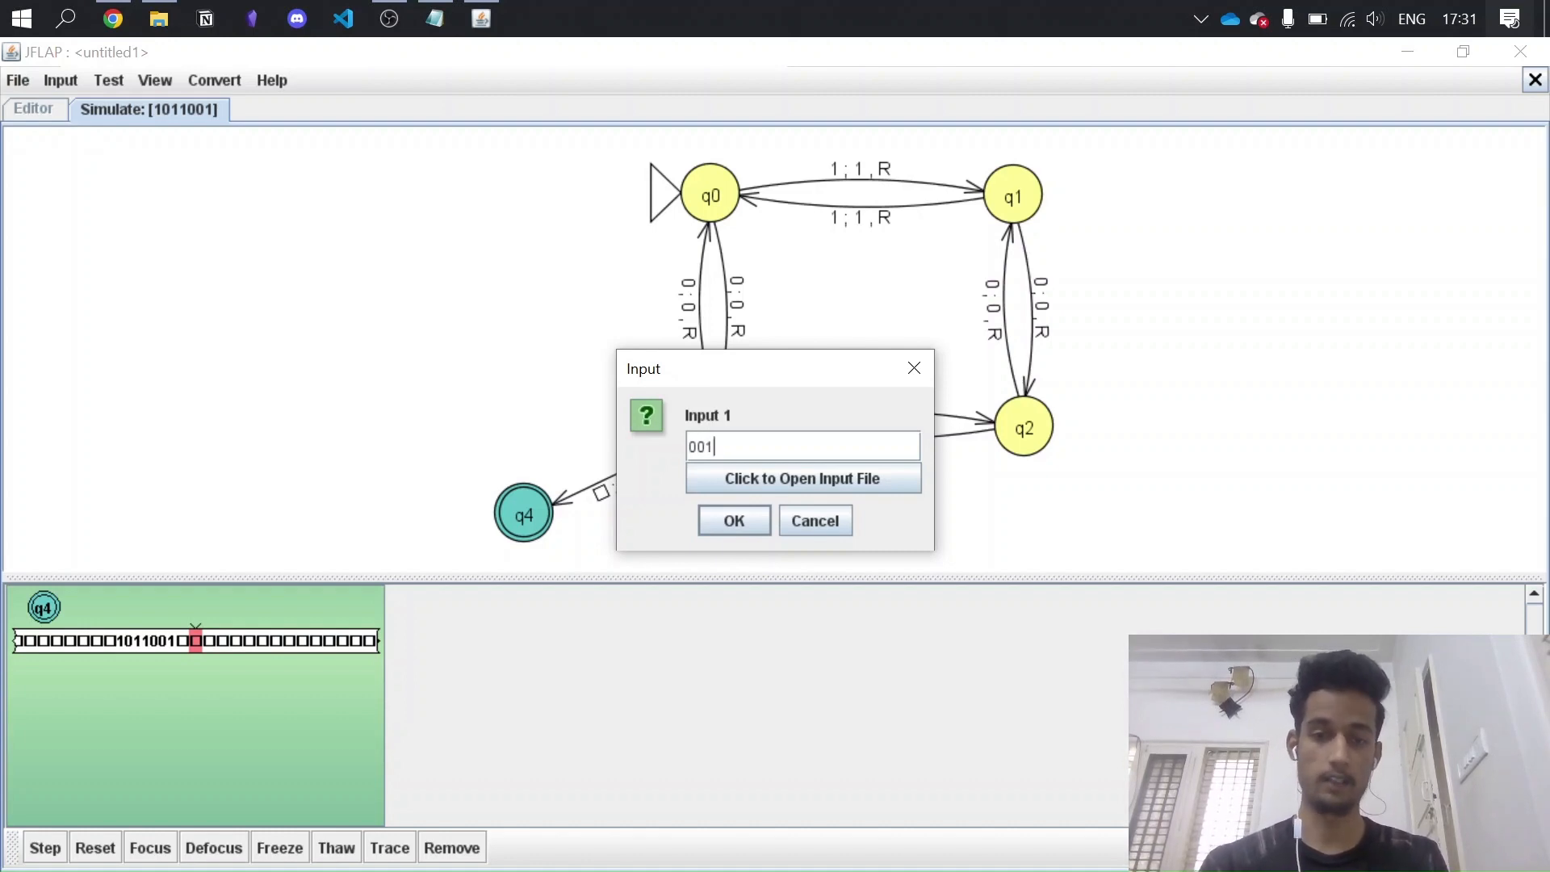
pyautogui.click(733, 521)
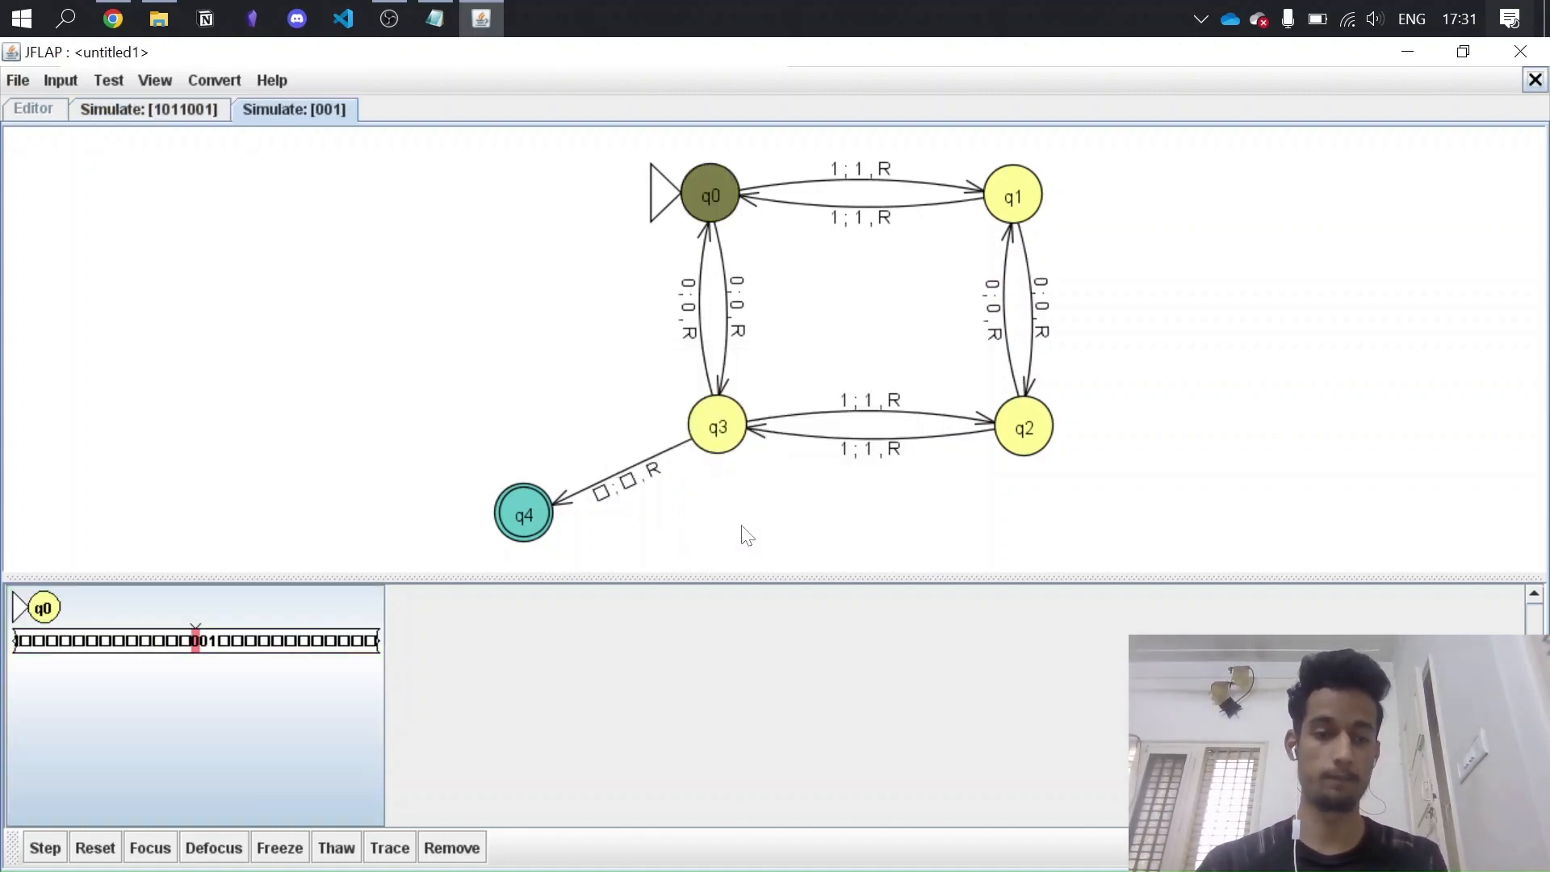
# Step: Advance the 001 simulation one transition at a time through the whole string until the machine halts
pyautogui.click(42, 847)
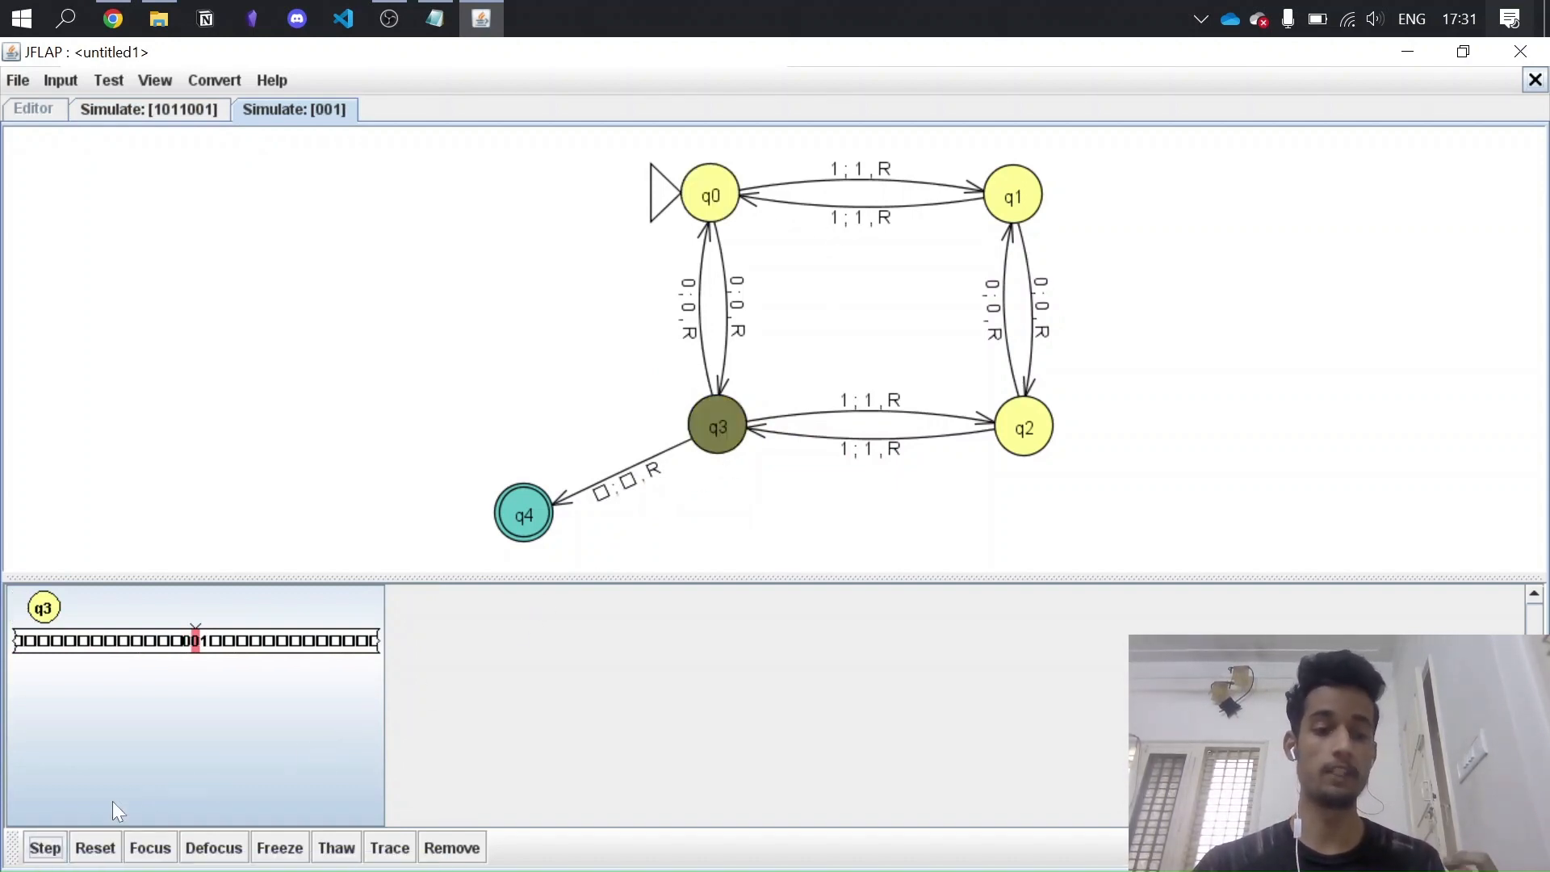
pyautogui.click(46, 848)
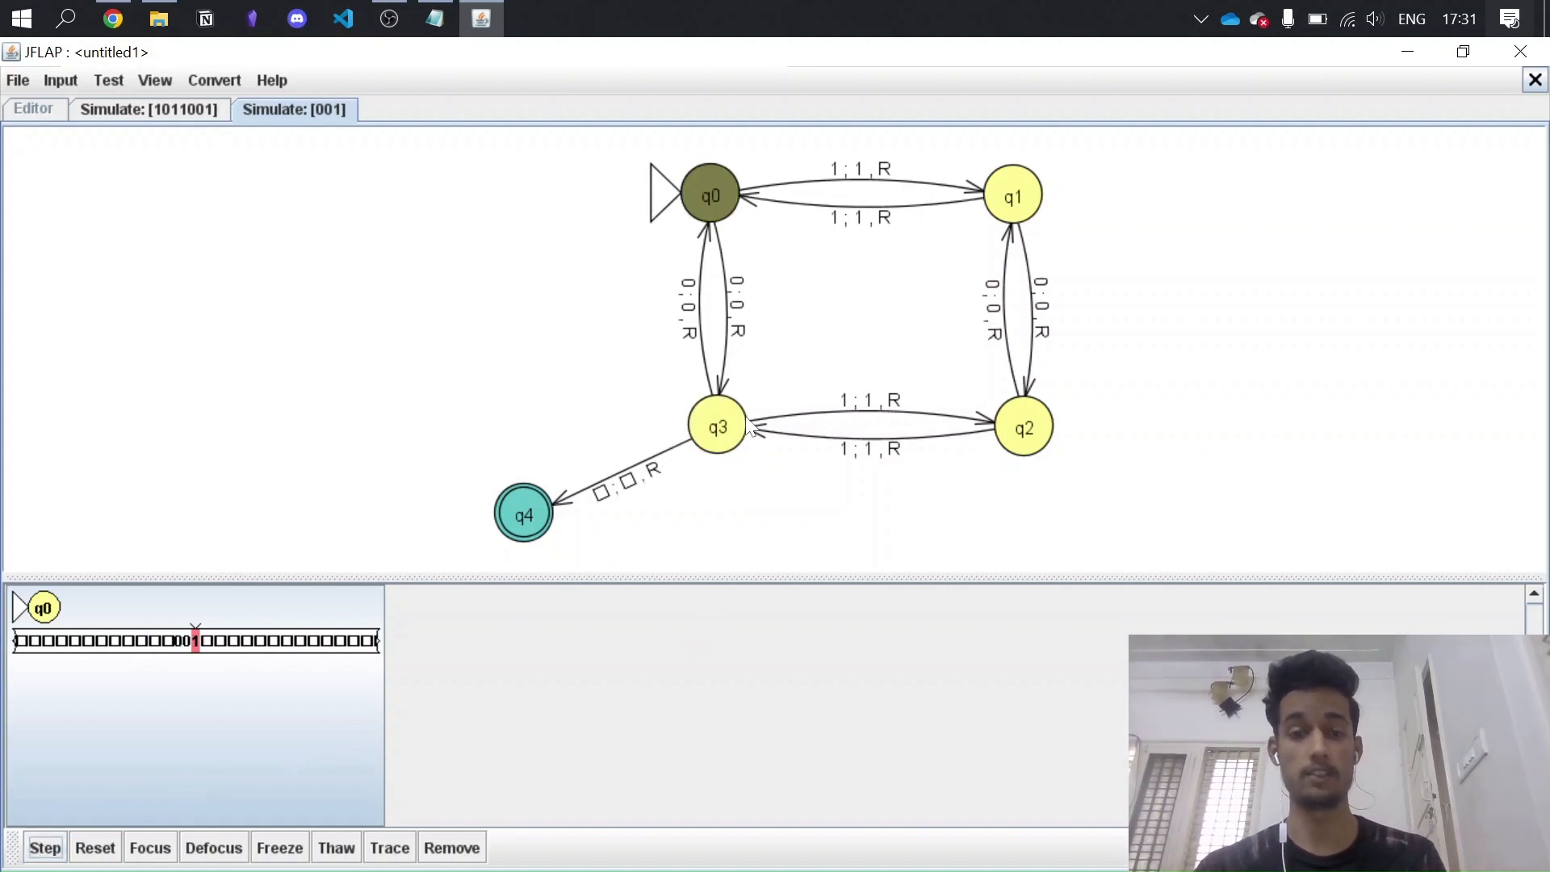
pyautogui.click(39, 849)
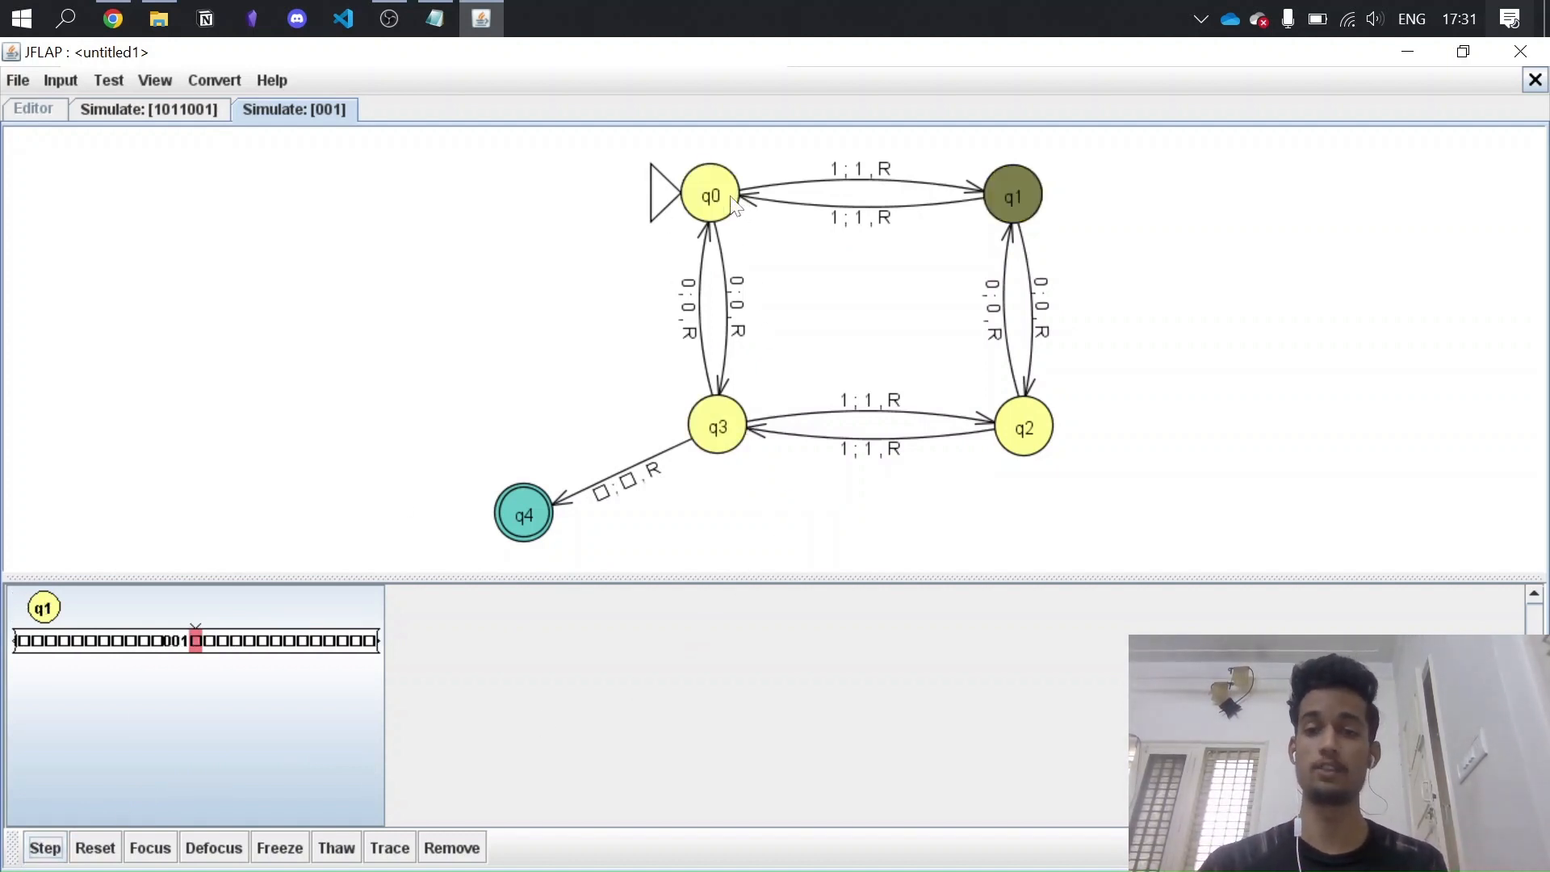
pyautogui.click(40, 847)
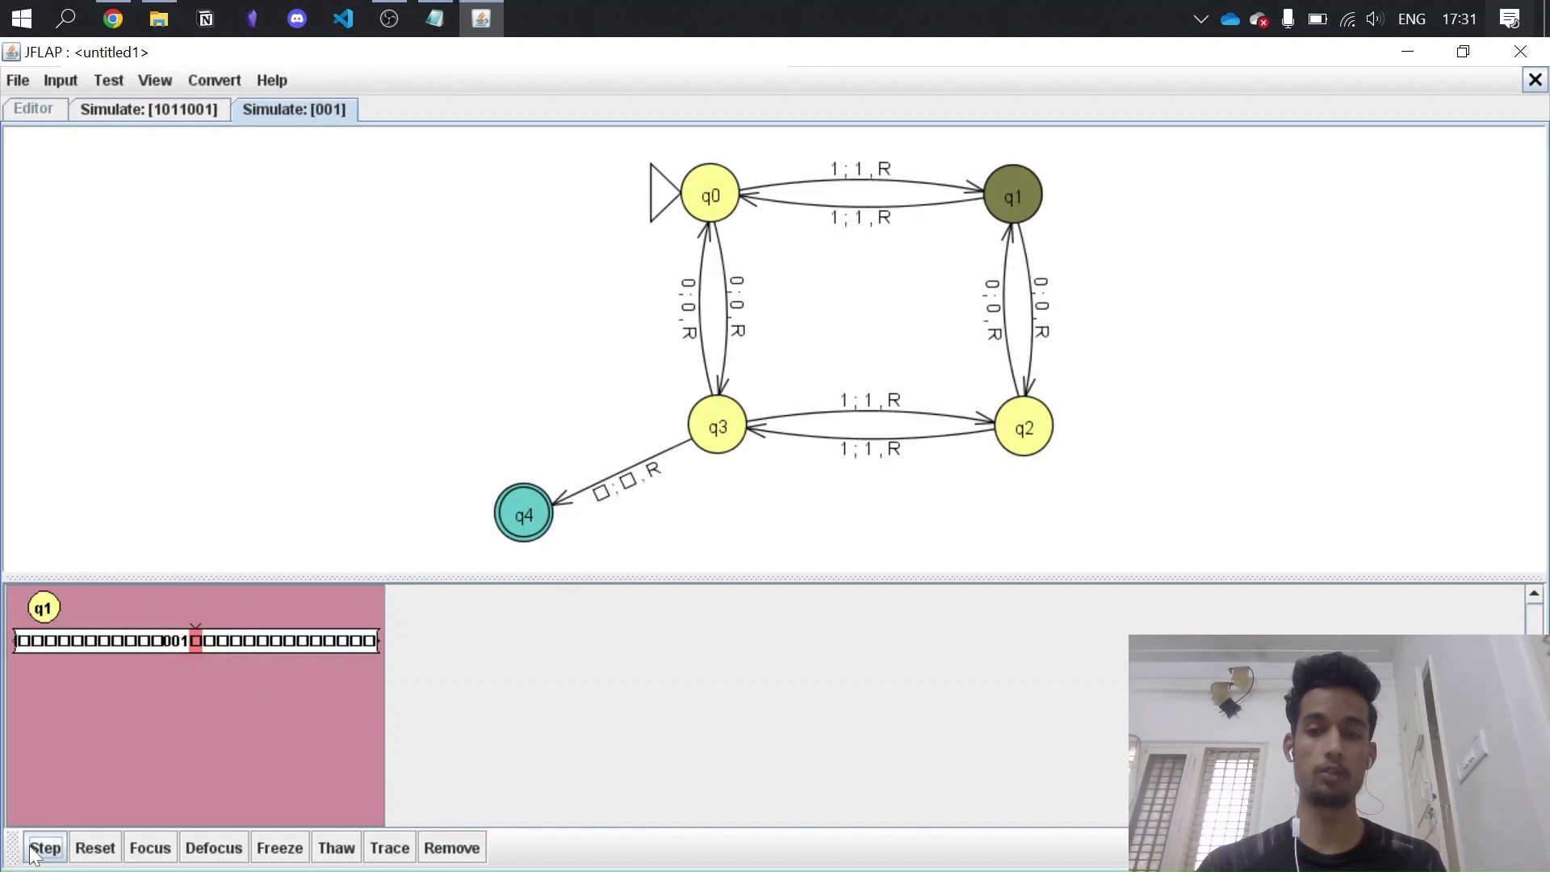